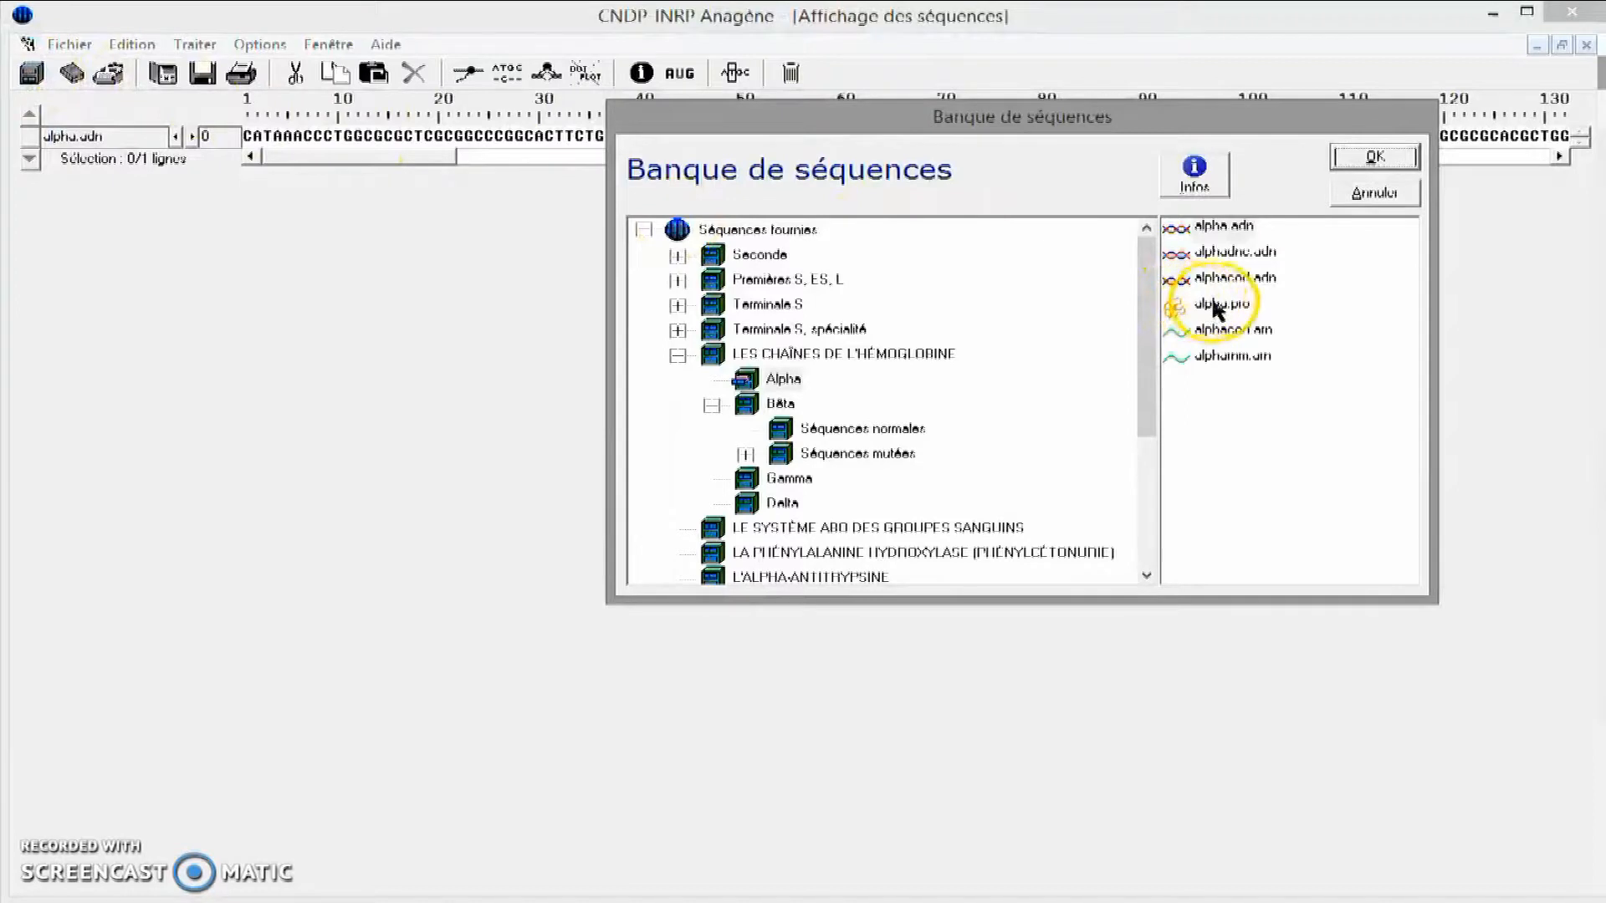
- Load the sequence alpha.pro and, from the normal sequences of the Bêta haemoglobin chain, beta.adn
{"action": "left_click", "coordinate": [1374, 157]}
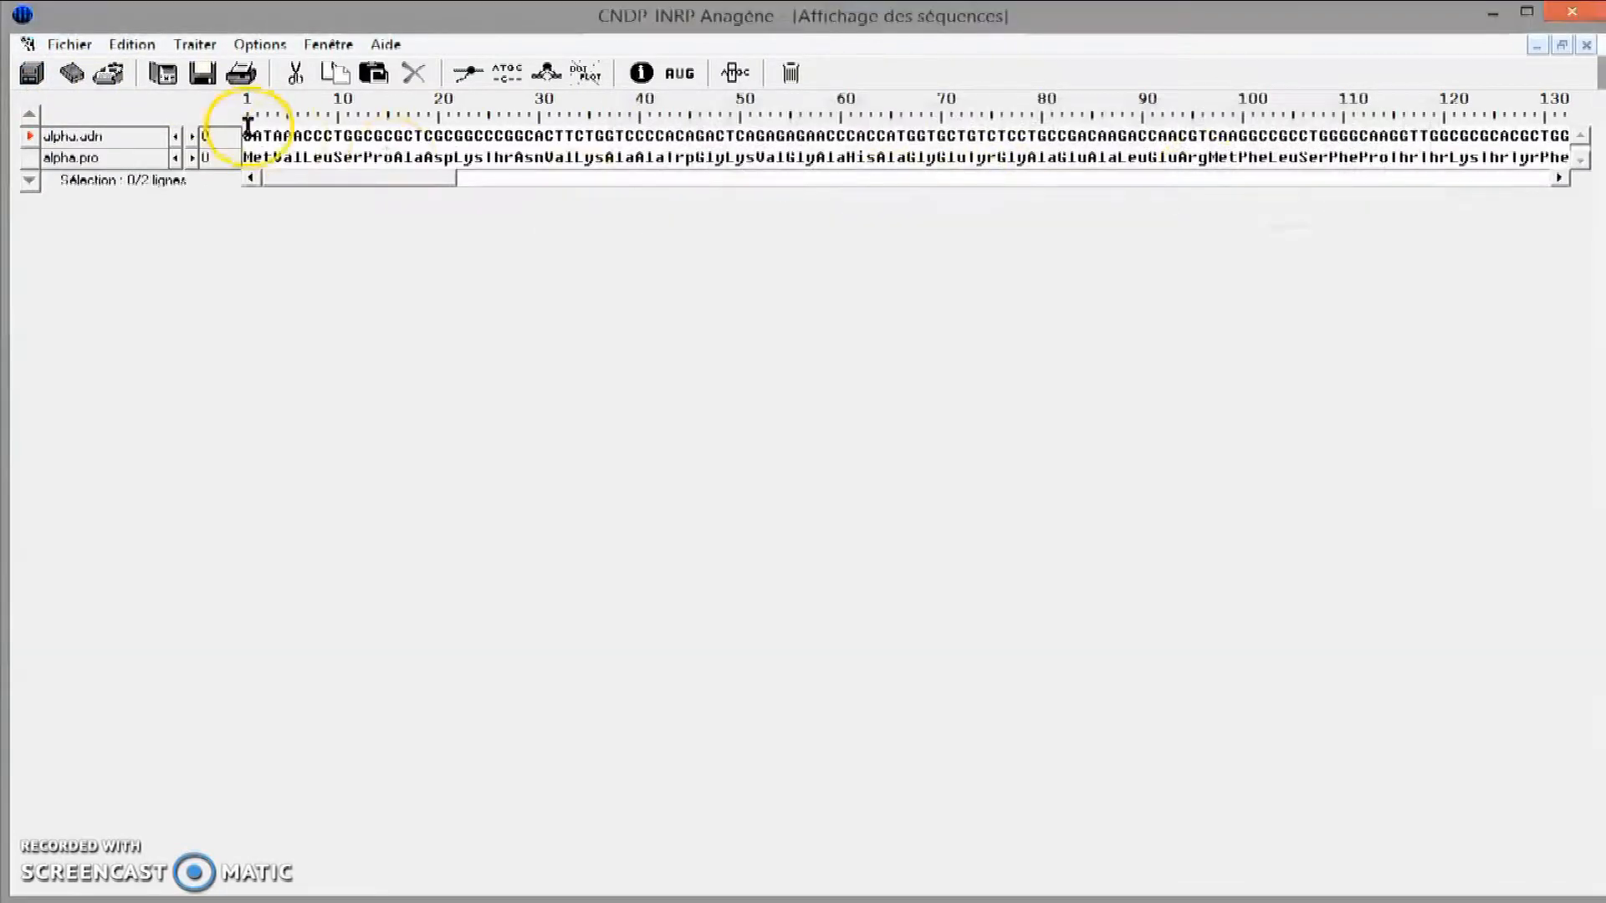
{"action": "left_click", "coordinate": [31, 73]}
{"action": "left_click", "coordinate": [763, 406]}
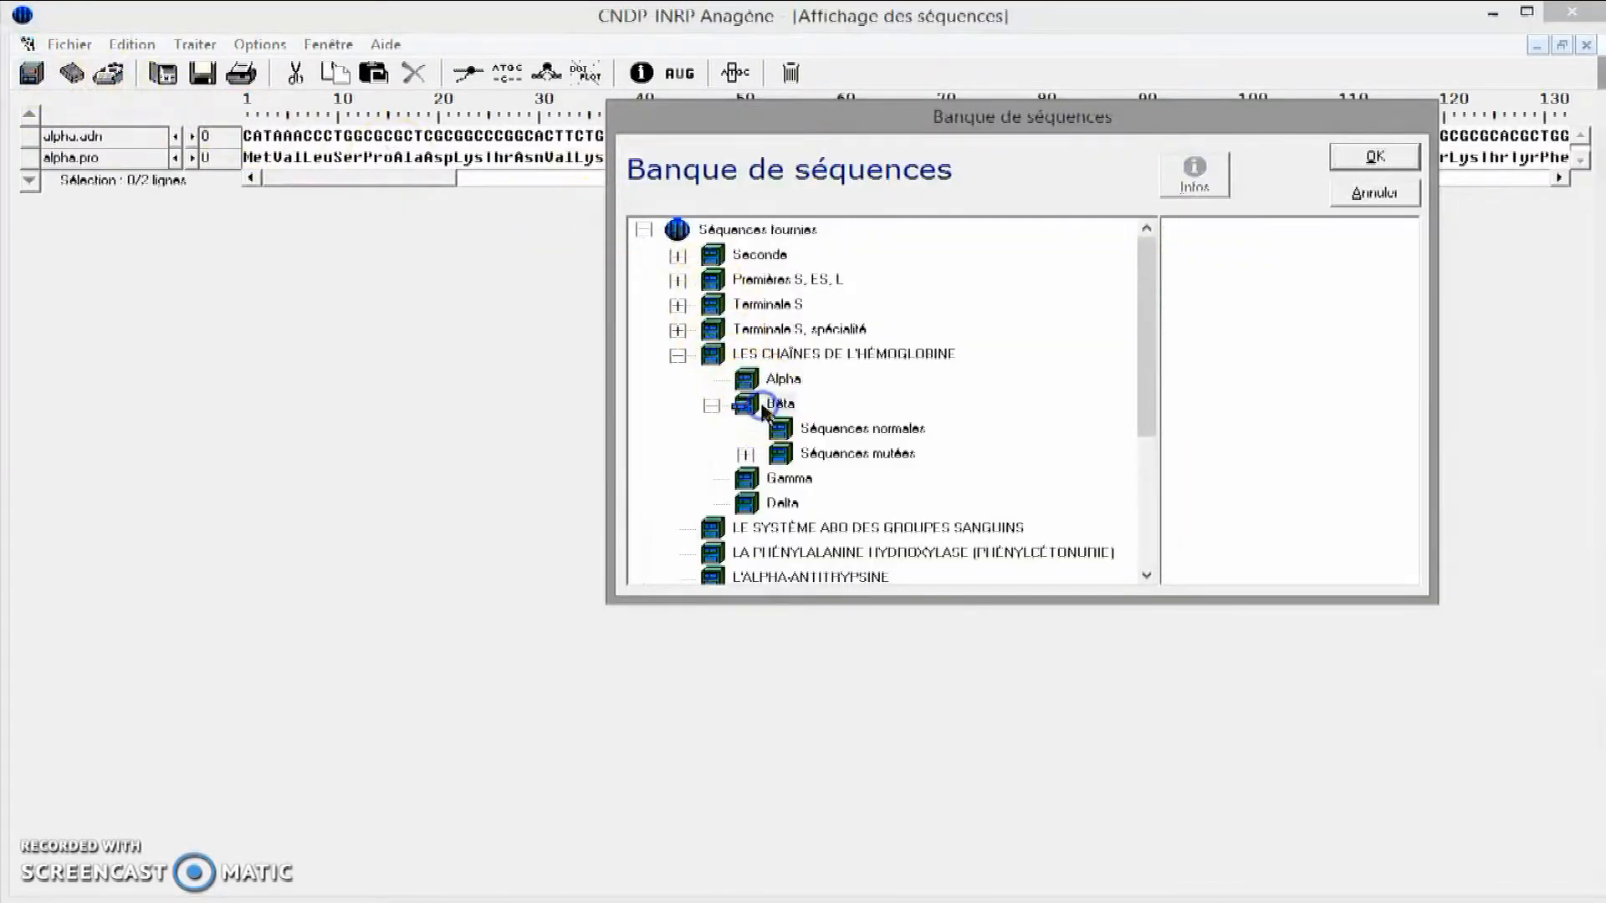
{"action": "left_click", "coordinate": [840, 427]}
{"action": "left_click", "coordinate": [1375, 159]}
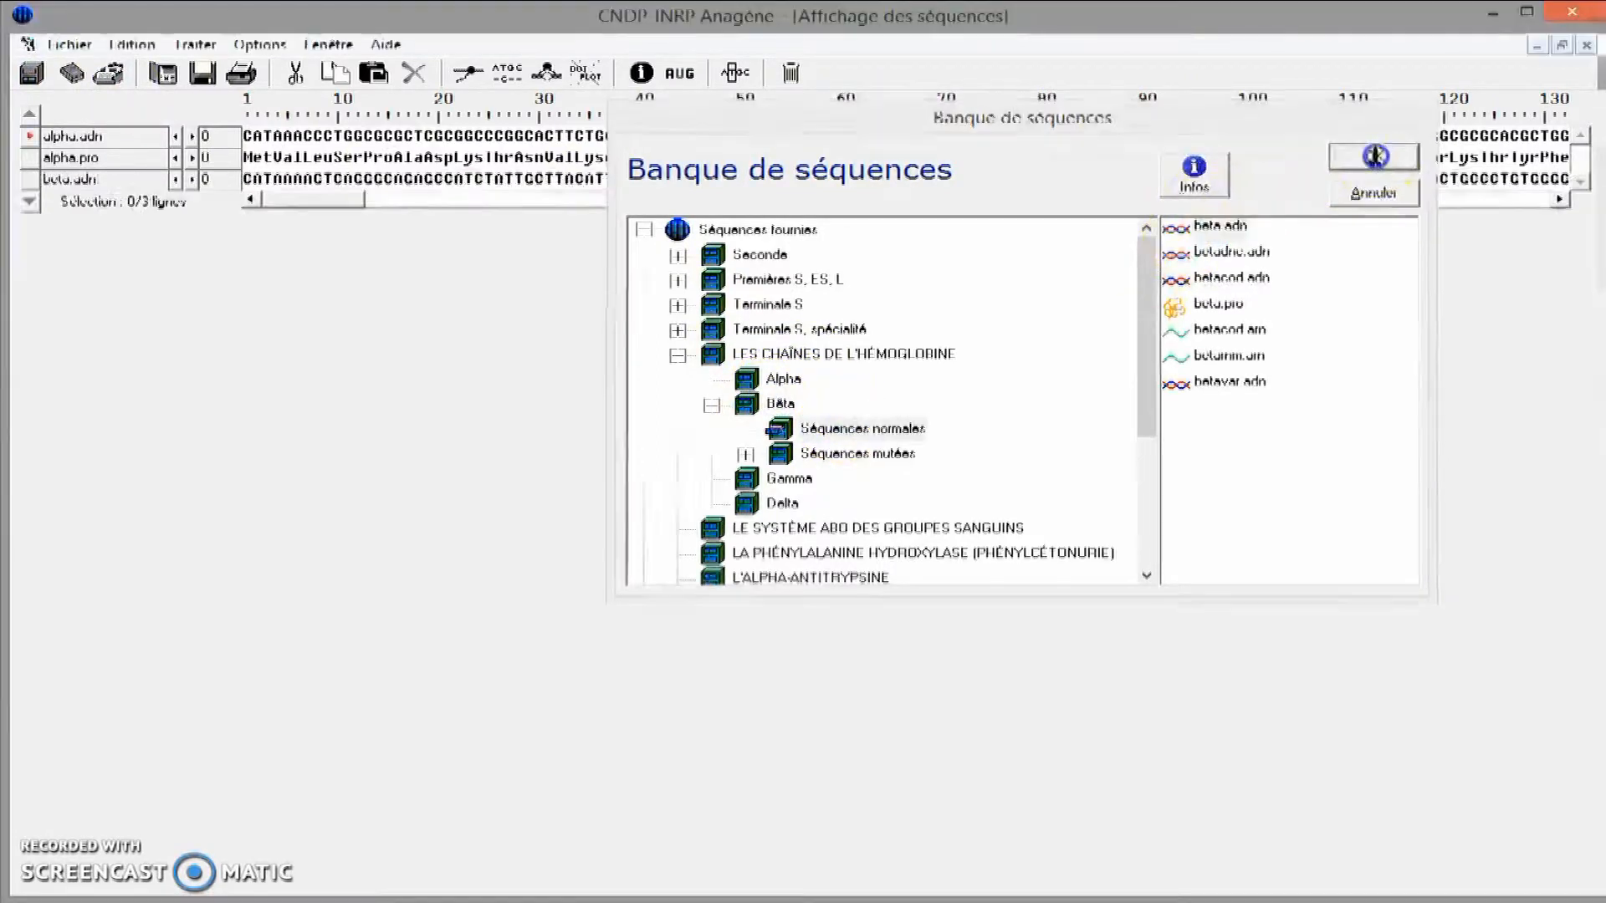
- Load the normal beta chain protein sequence beta.pro from the sequence bank
{"action": "left_click", "coordinate": [31, 73]}
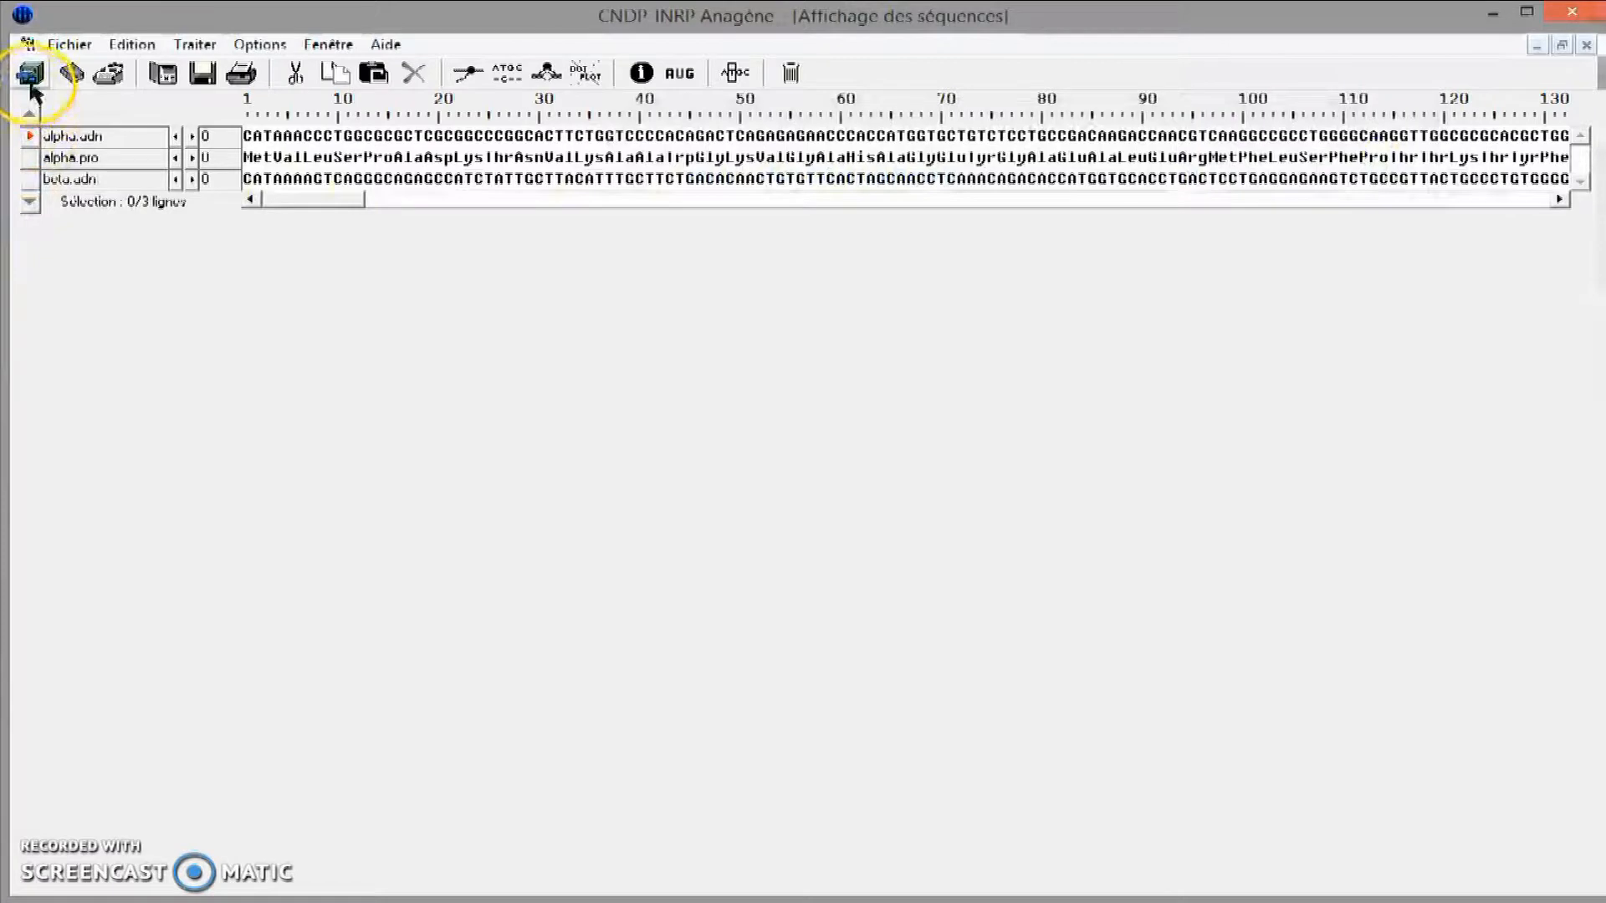
{"action": "left_click", "coordinate": [1214, 304]}
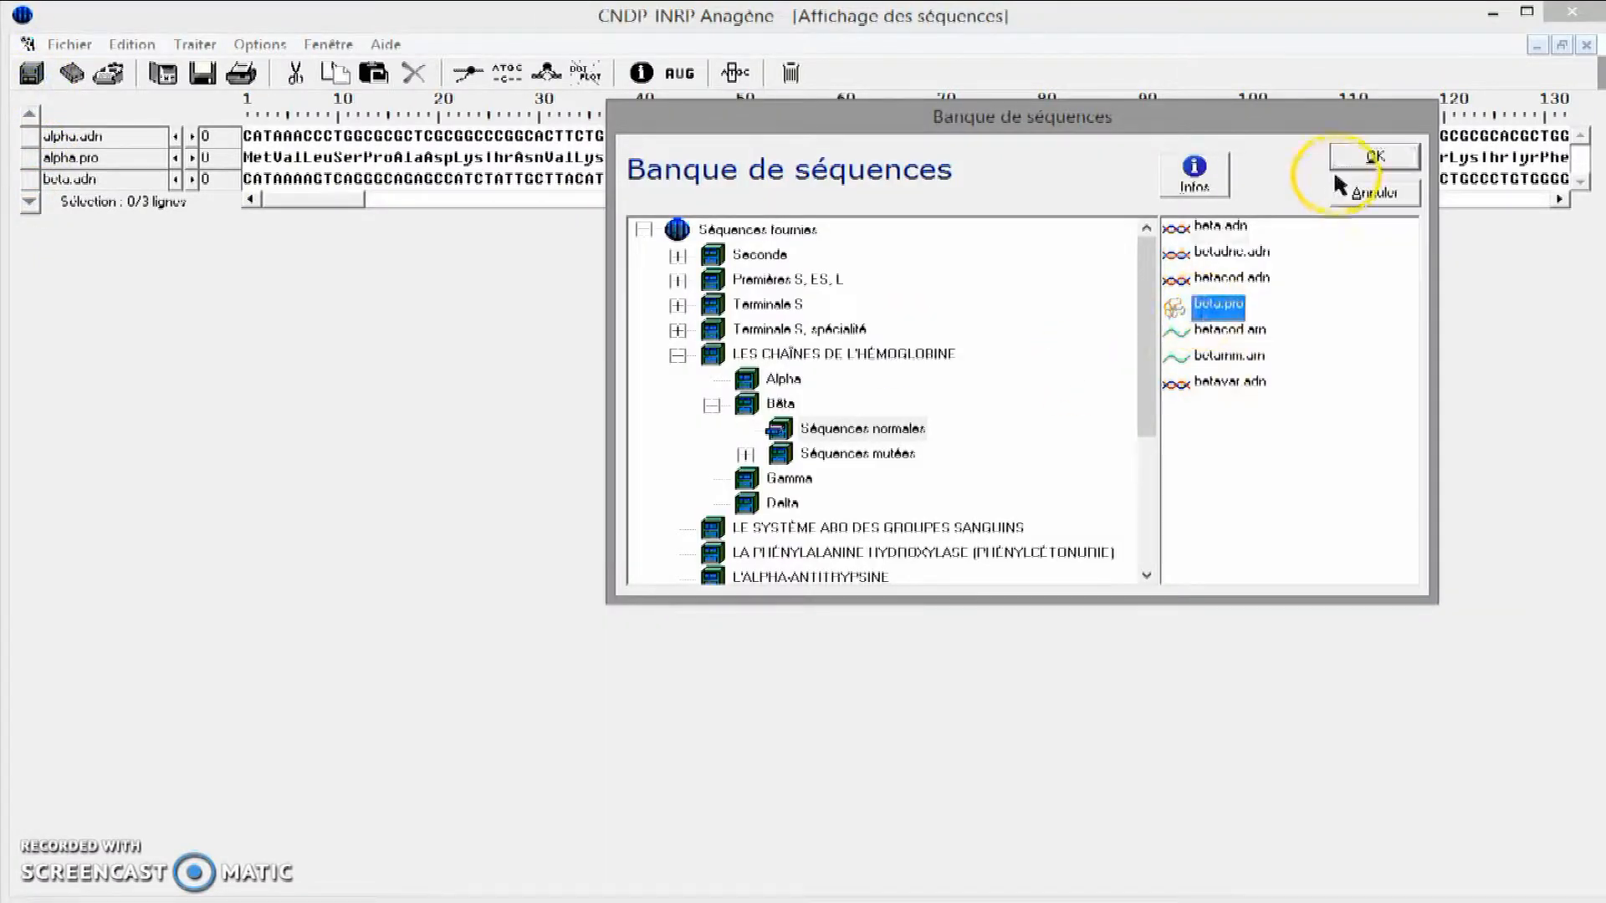
{"action": "left_click", "coordinate": [1347, 159]}
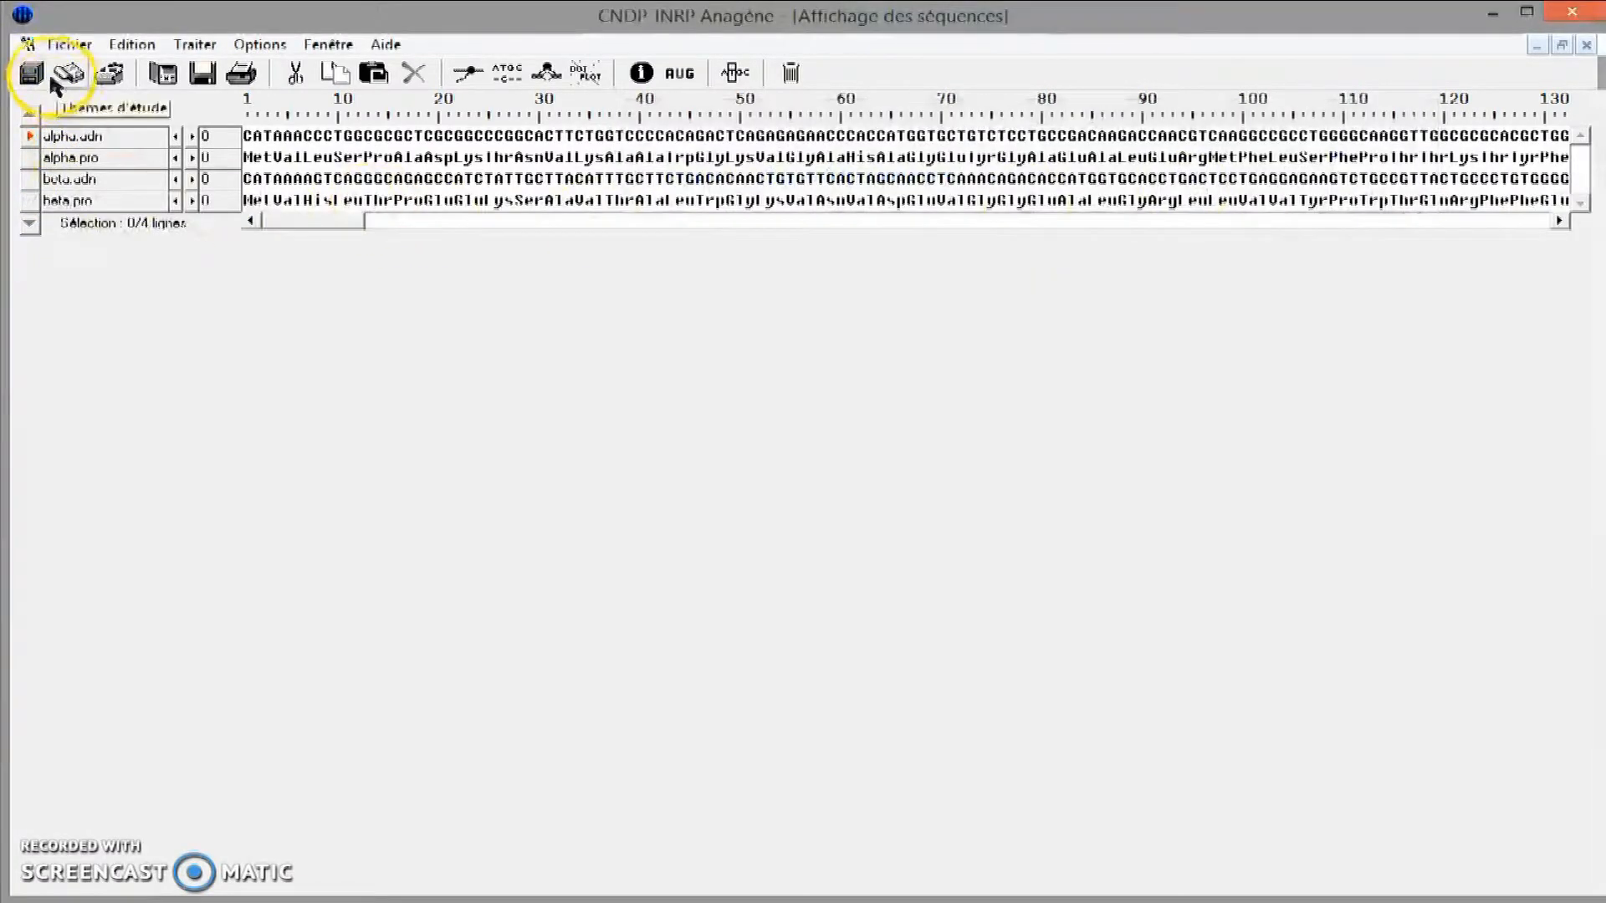
- Load gamma.adn and gamma.pro from the Gamma folder of the haemoglobin chains
{"action": "left_click", "coordinate": [30, 74]}
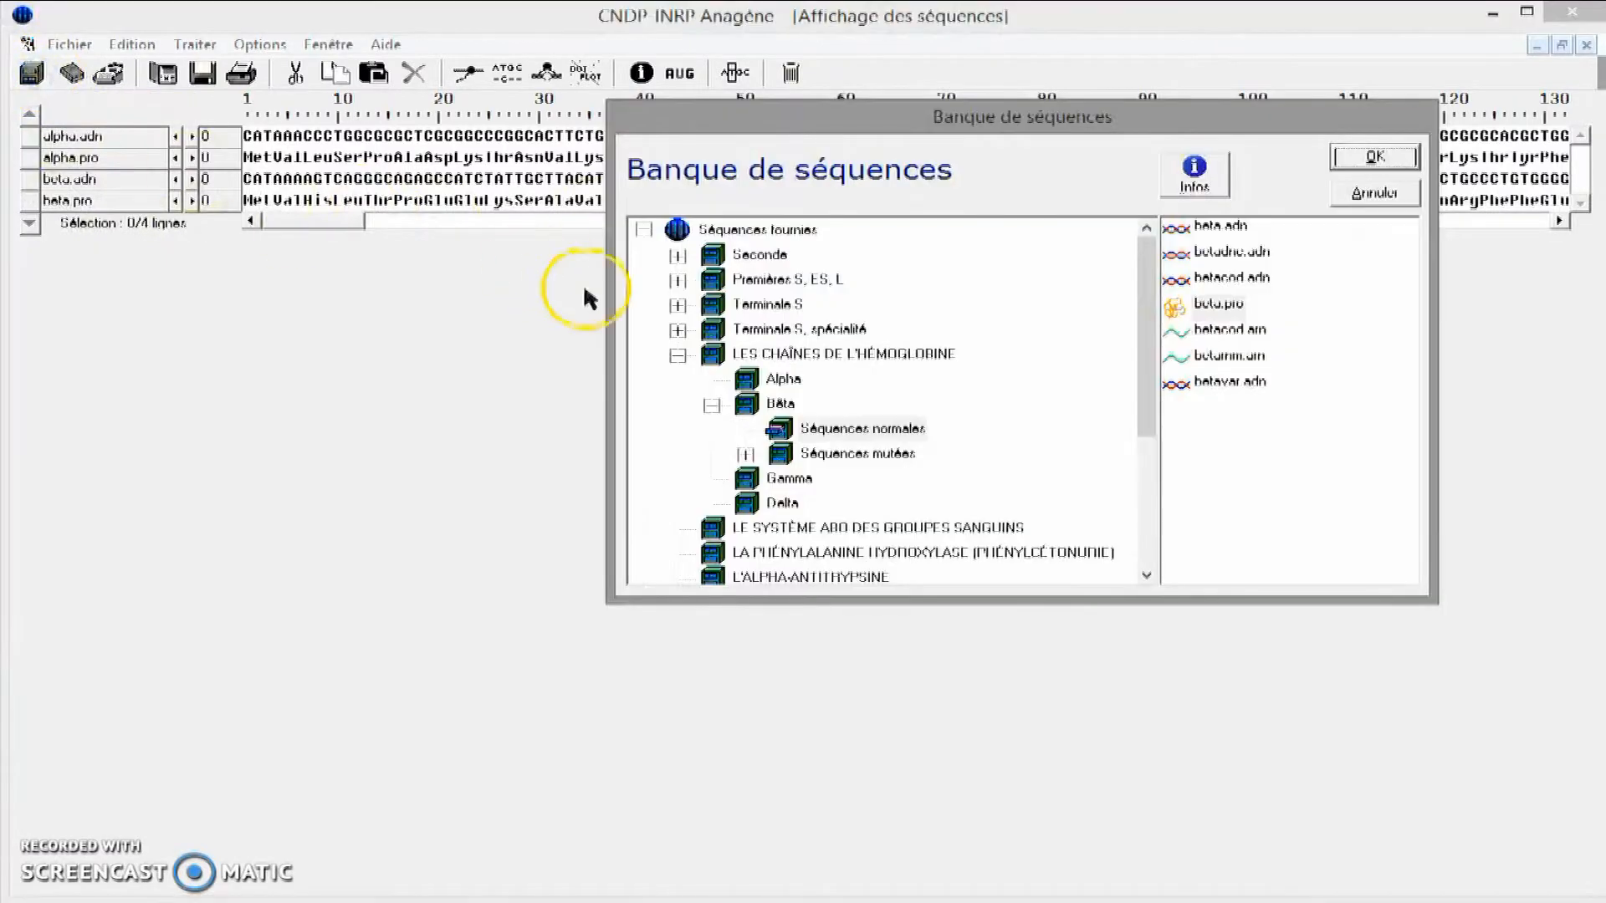
{"action": "left_click", "coordinate": [765, 469]}
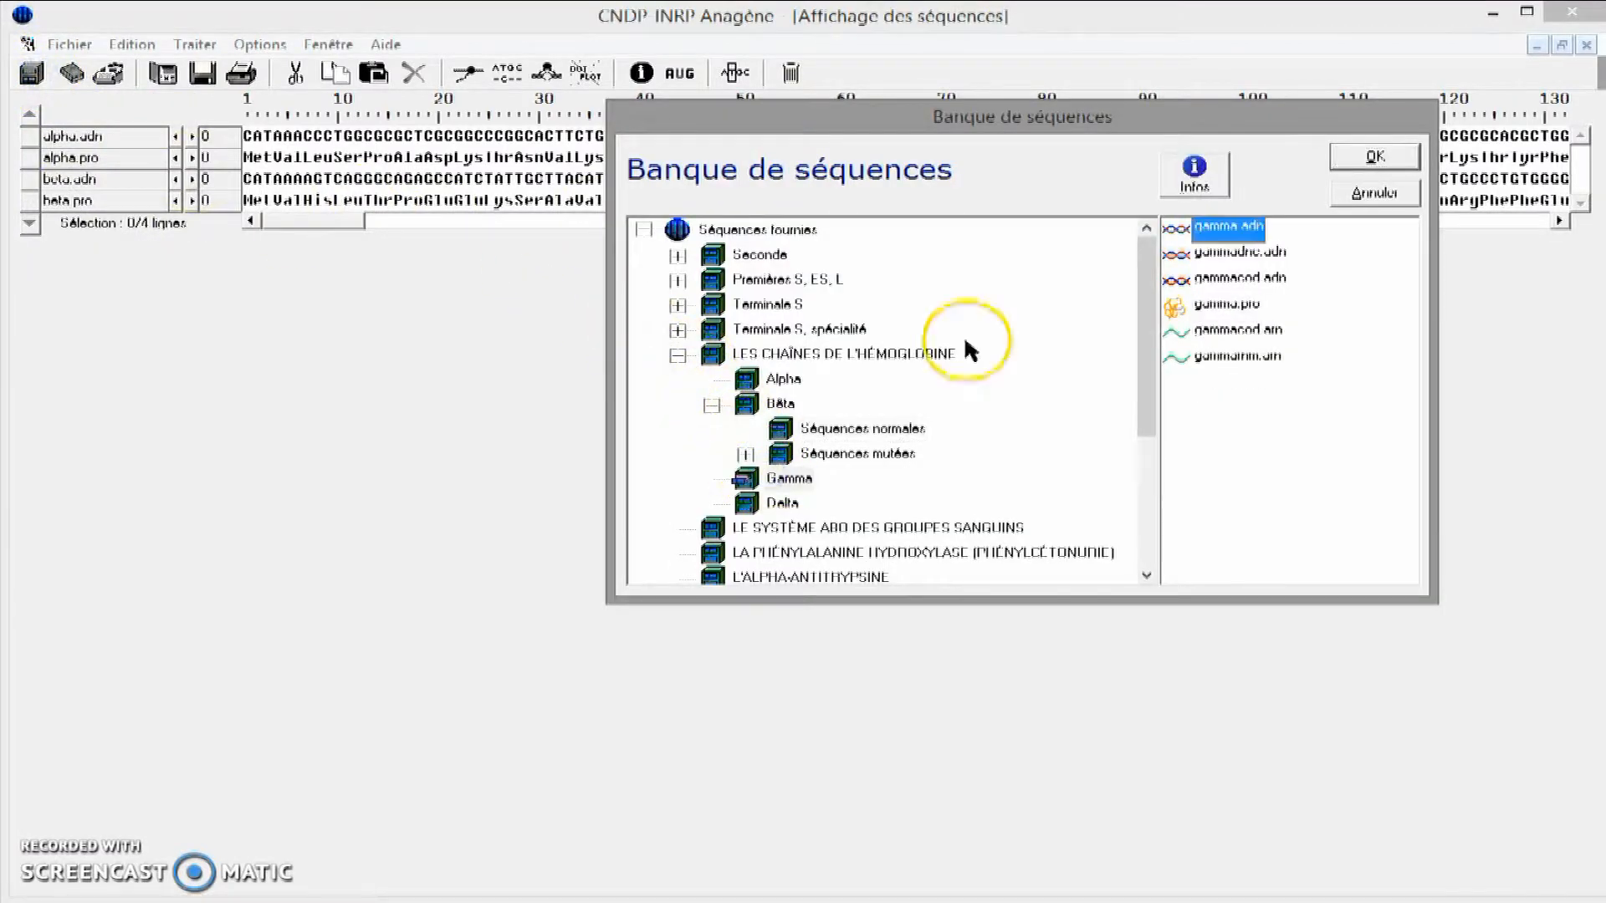
{"action": "left_click", "coordinate": [1361, 163]}
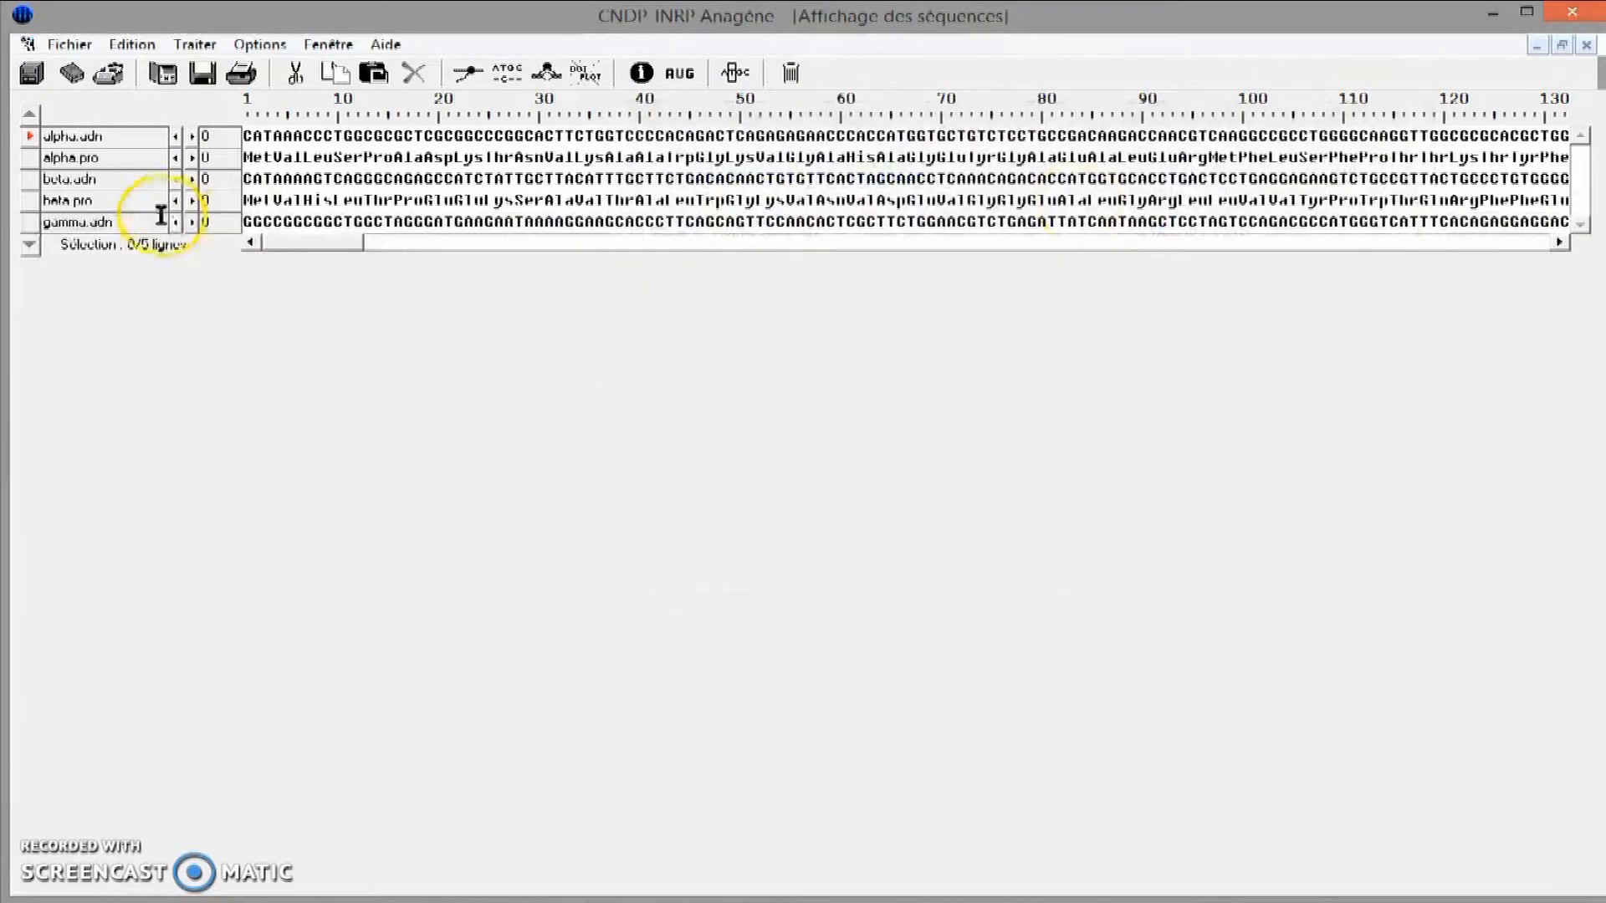
{"action": "left_click", "coordinate": [32, 77]}
{"action": "left_click", "coordinate": [1221, 305]}
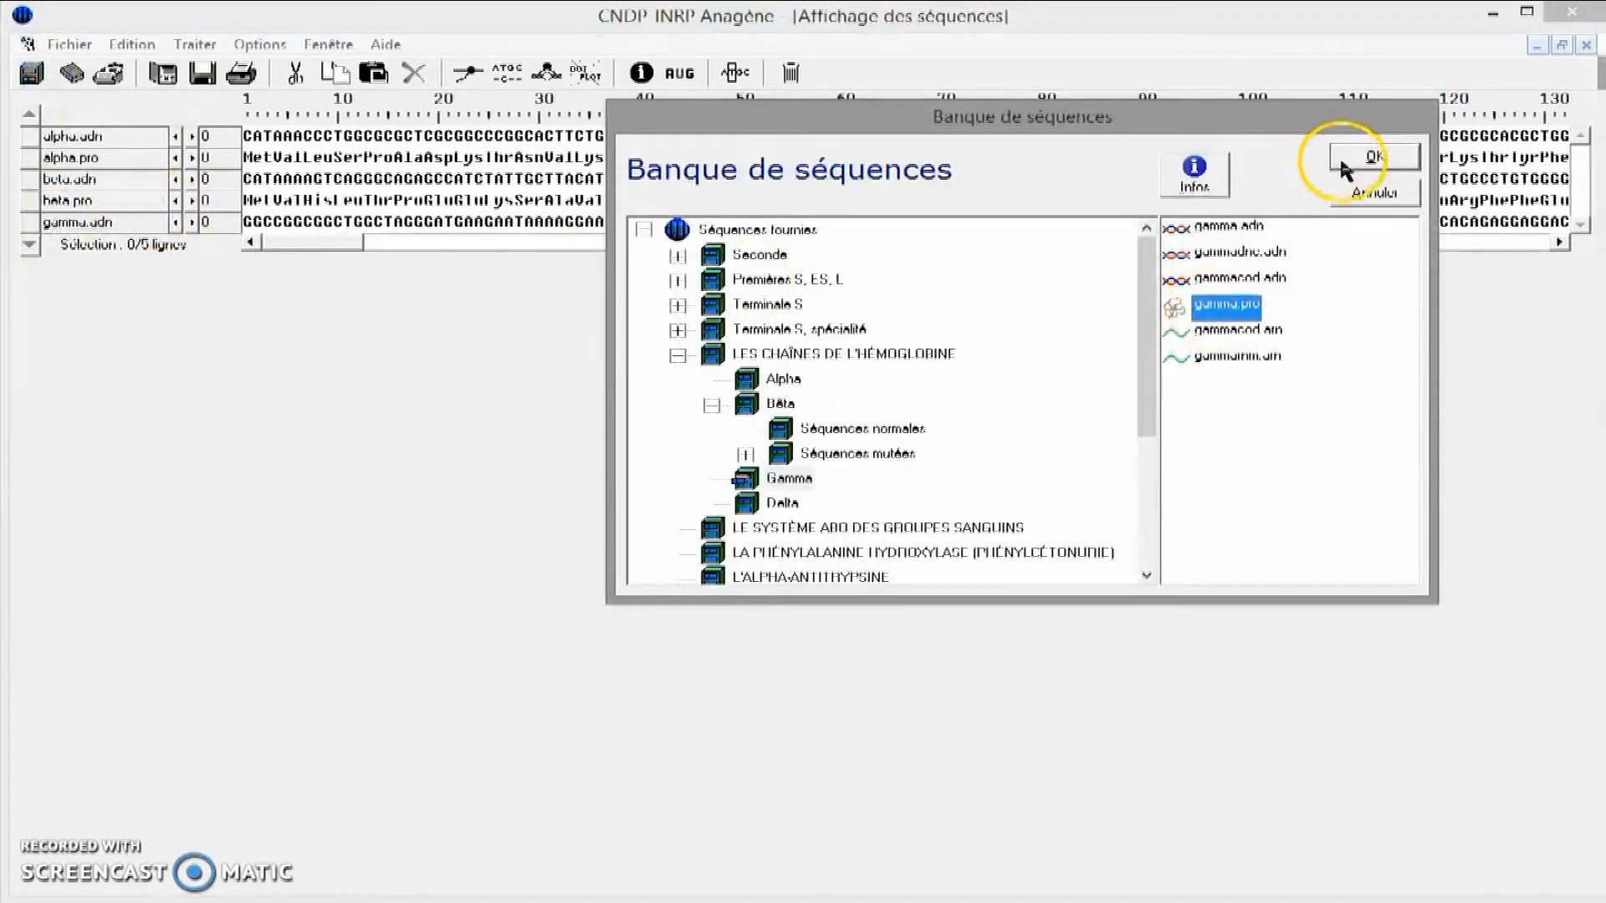
{"action": "left_click", "coordinate": [1347, 160]}
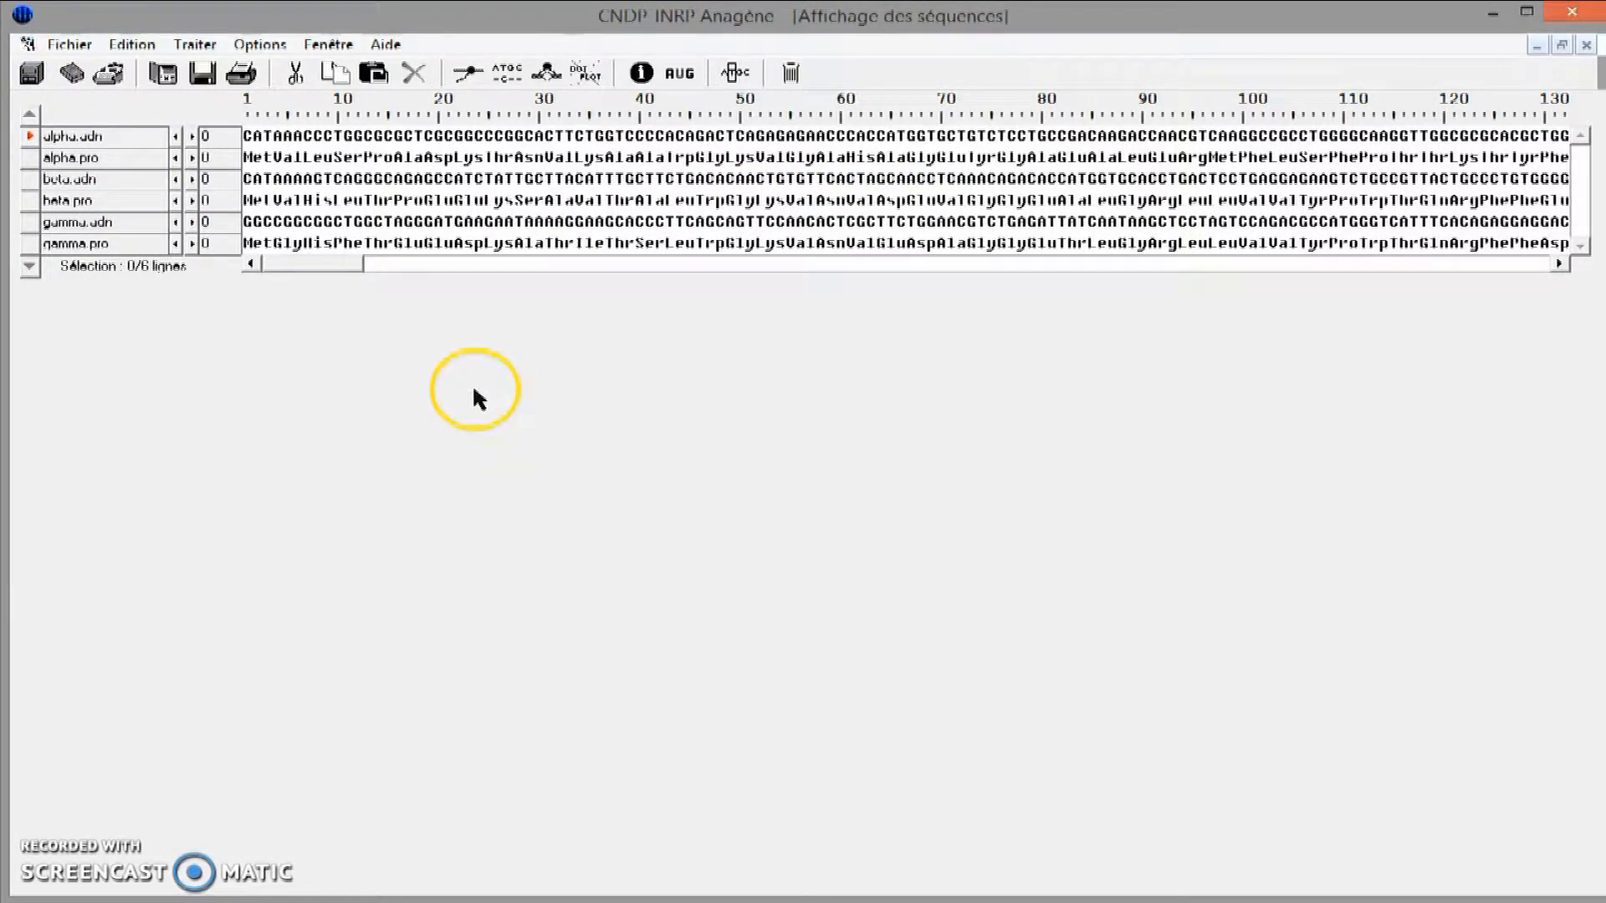
- Reorder the lines so that beta.adn follows alpha.adn and gamma.adn follows beta.adn, above all the protein sequences
{"action": "left_click", "coordinate": [30, 179]}
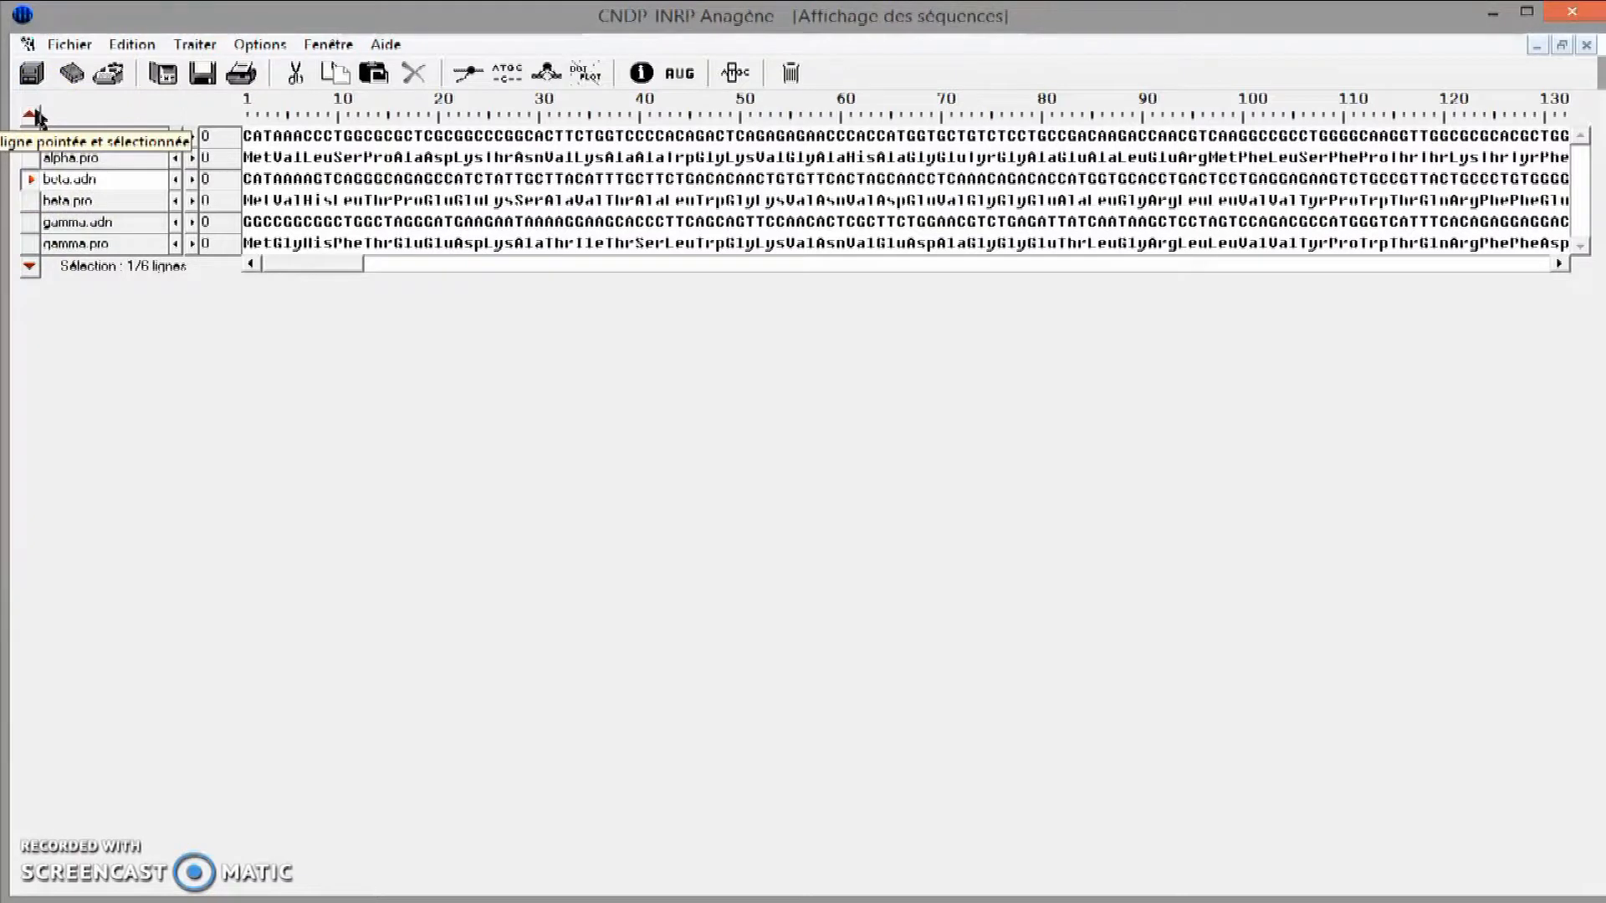
{"action": "left_click", "coordinate": [32, 115]}
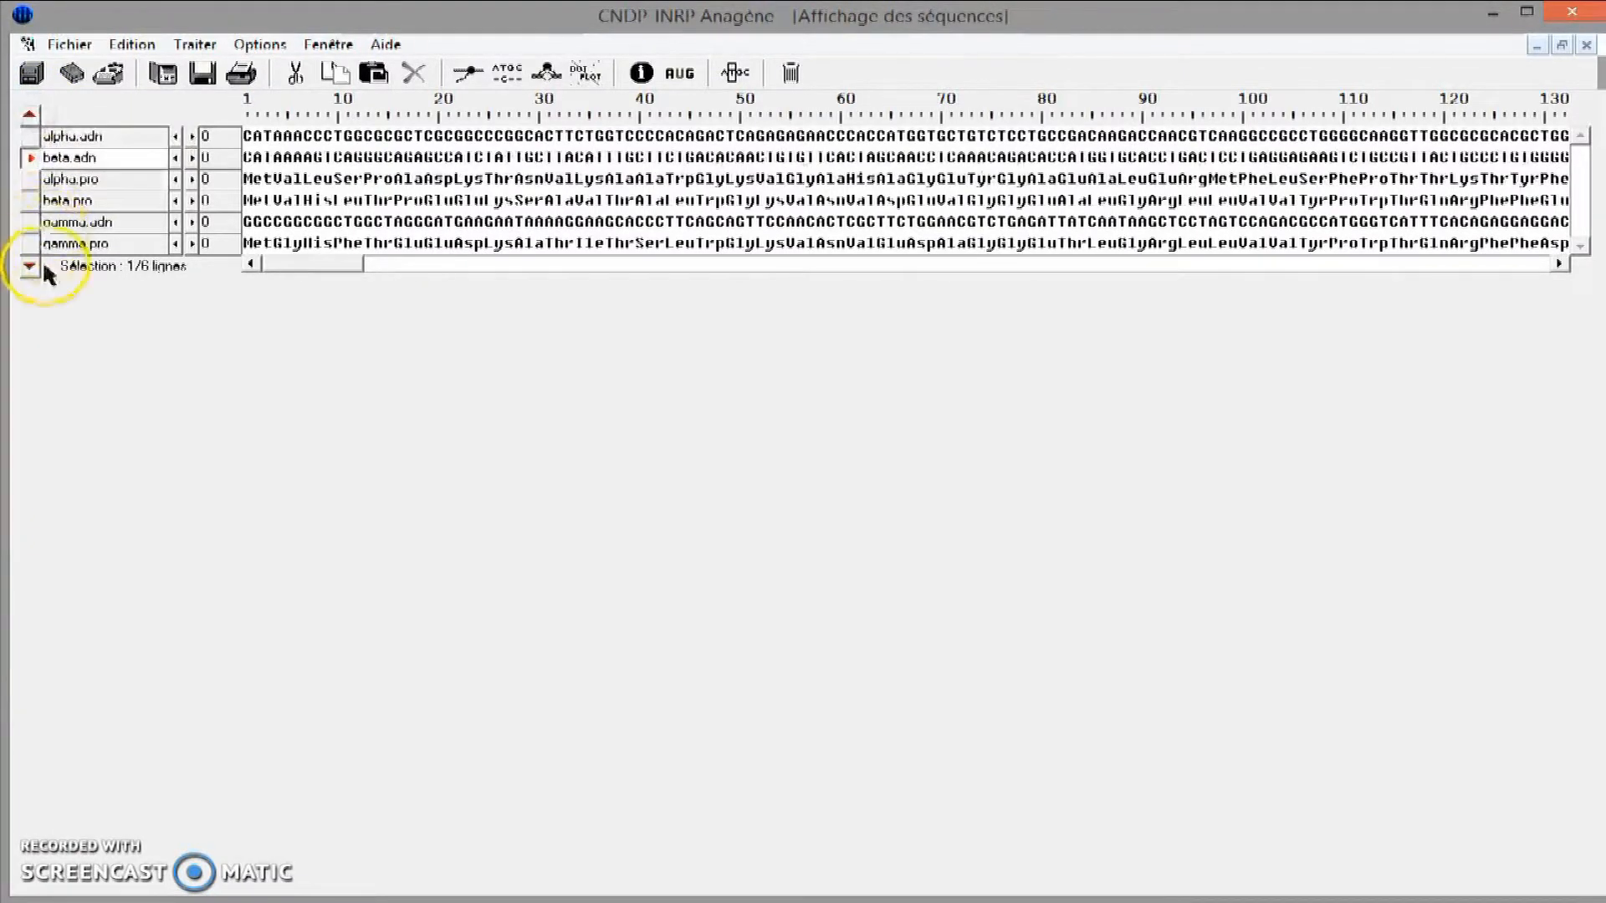
{"action": "left_click", "coordinate": [43, 225]}
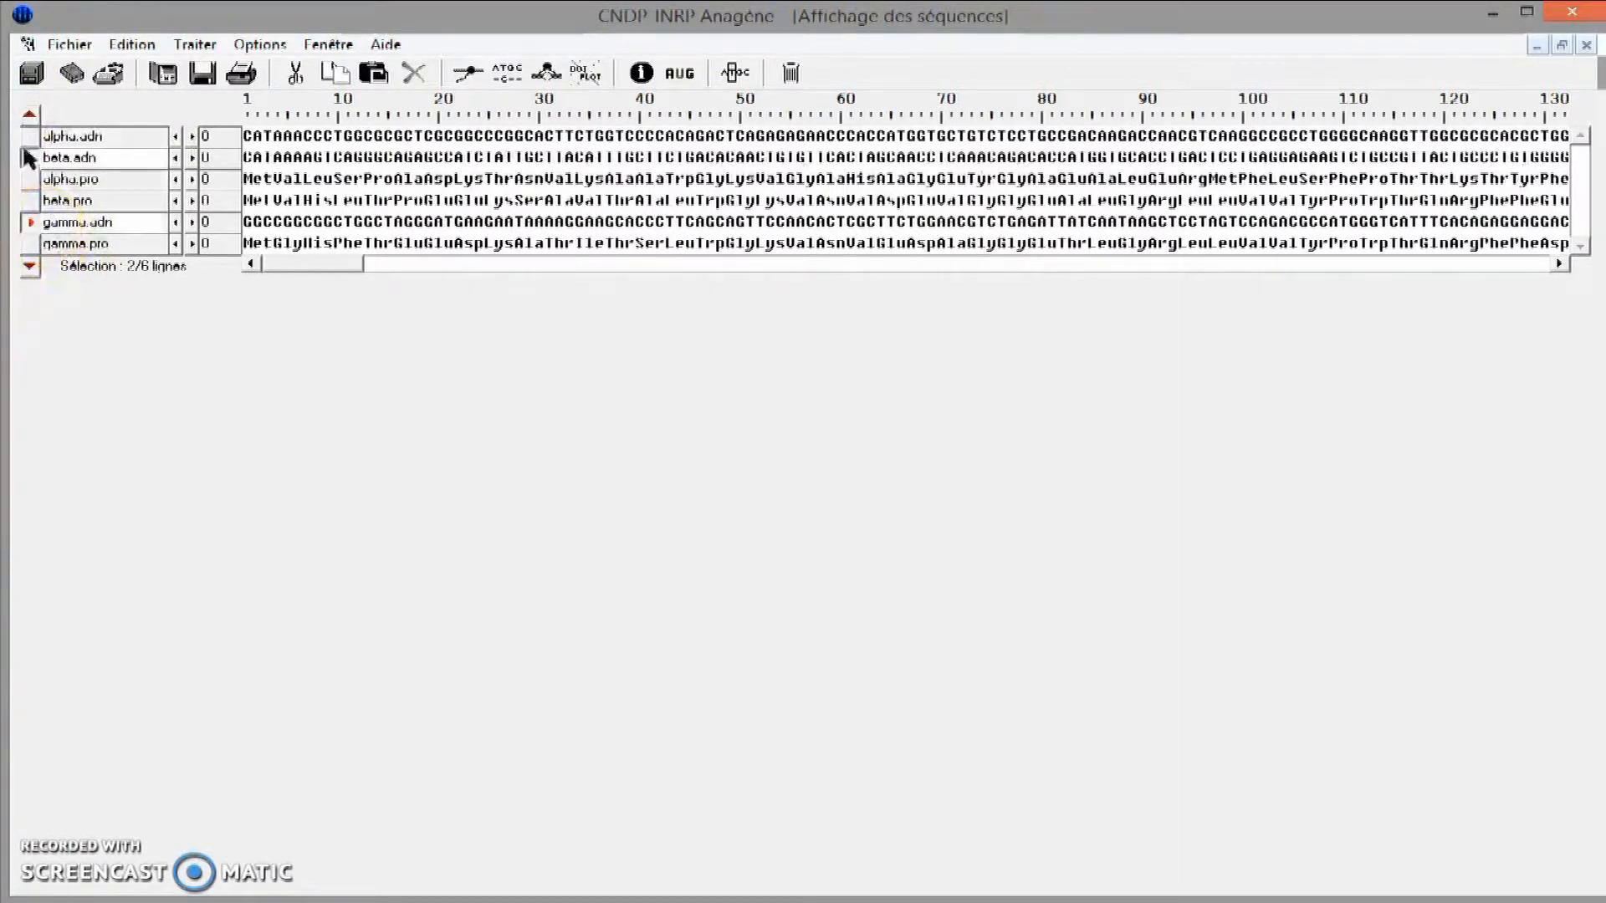
{"action": "left_click", "coordinate": [32, 116]}
{"action": "left_click", "coordinate": [32, 117]}
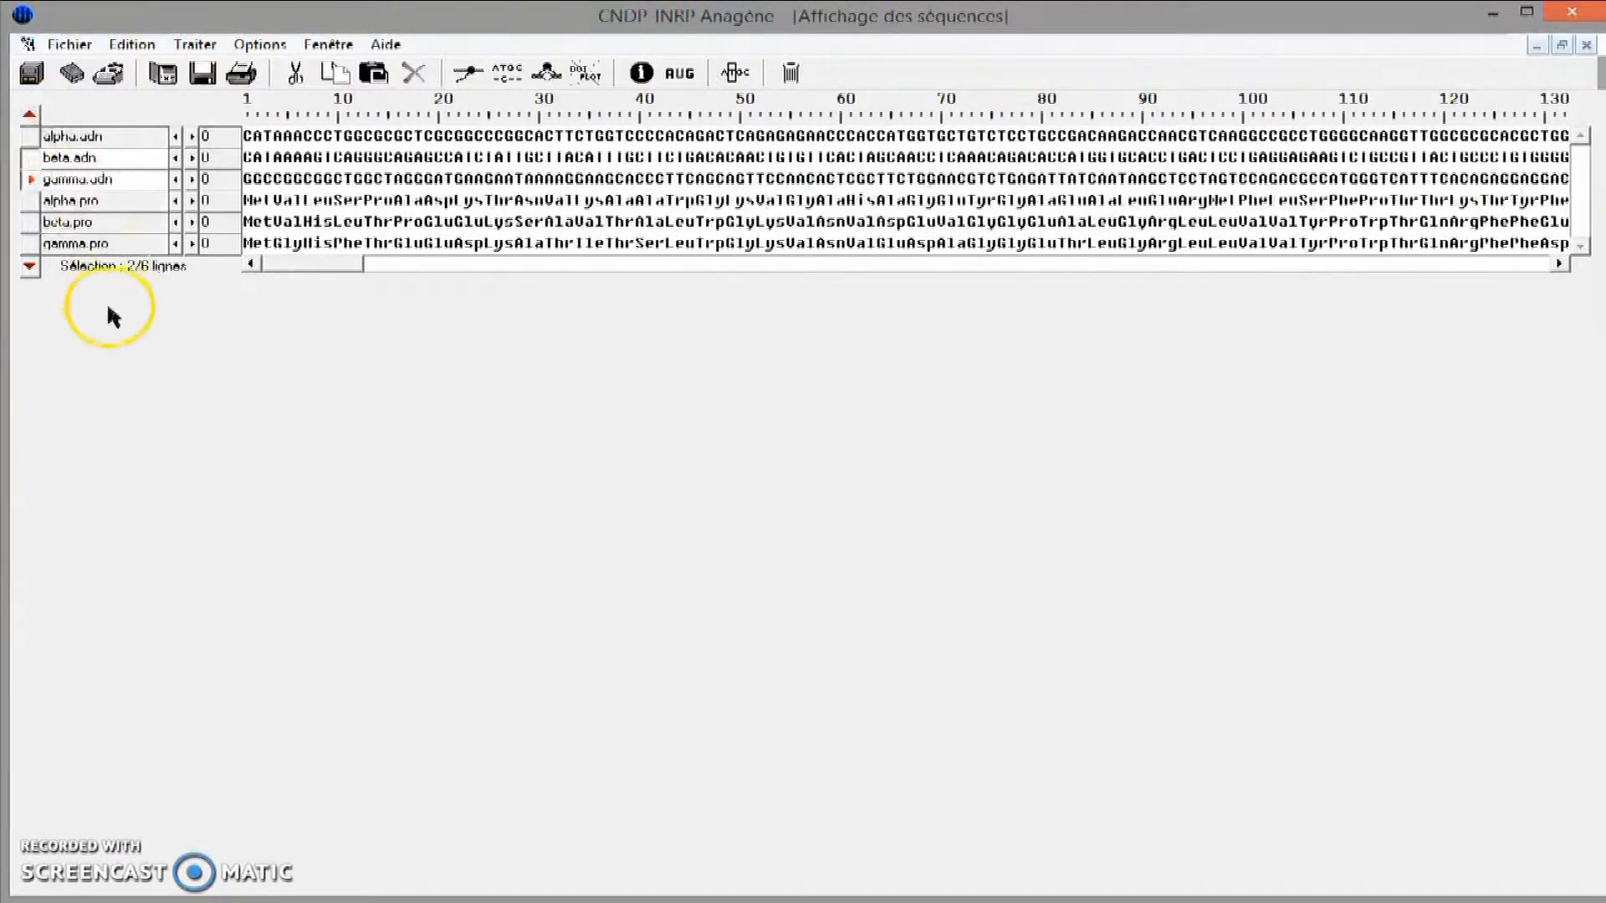
{"action": "left_click", "coordinate": [73, 168]}
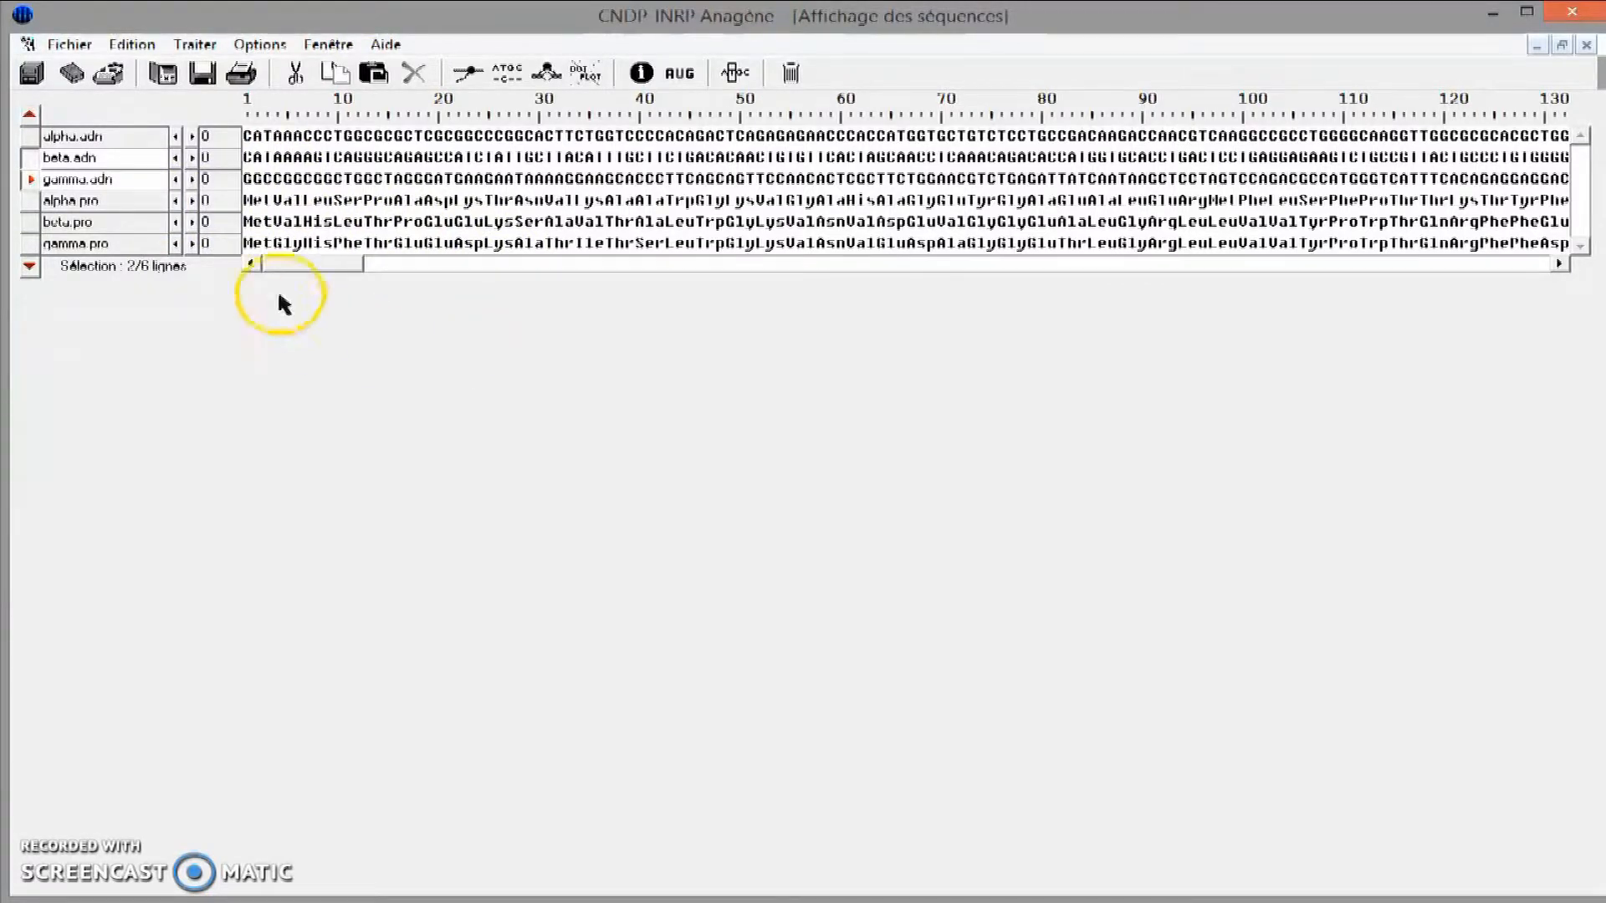
- Add alpha.adn to the selected lines and move gamma.adn up to the first line of the list
{"action": "left_click", "coordinate": [31, 138]}
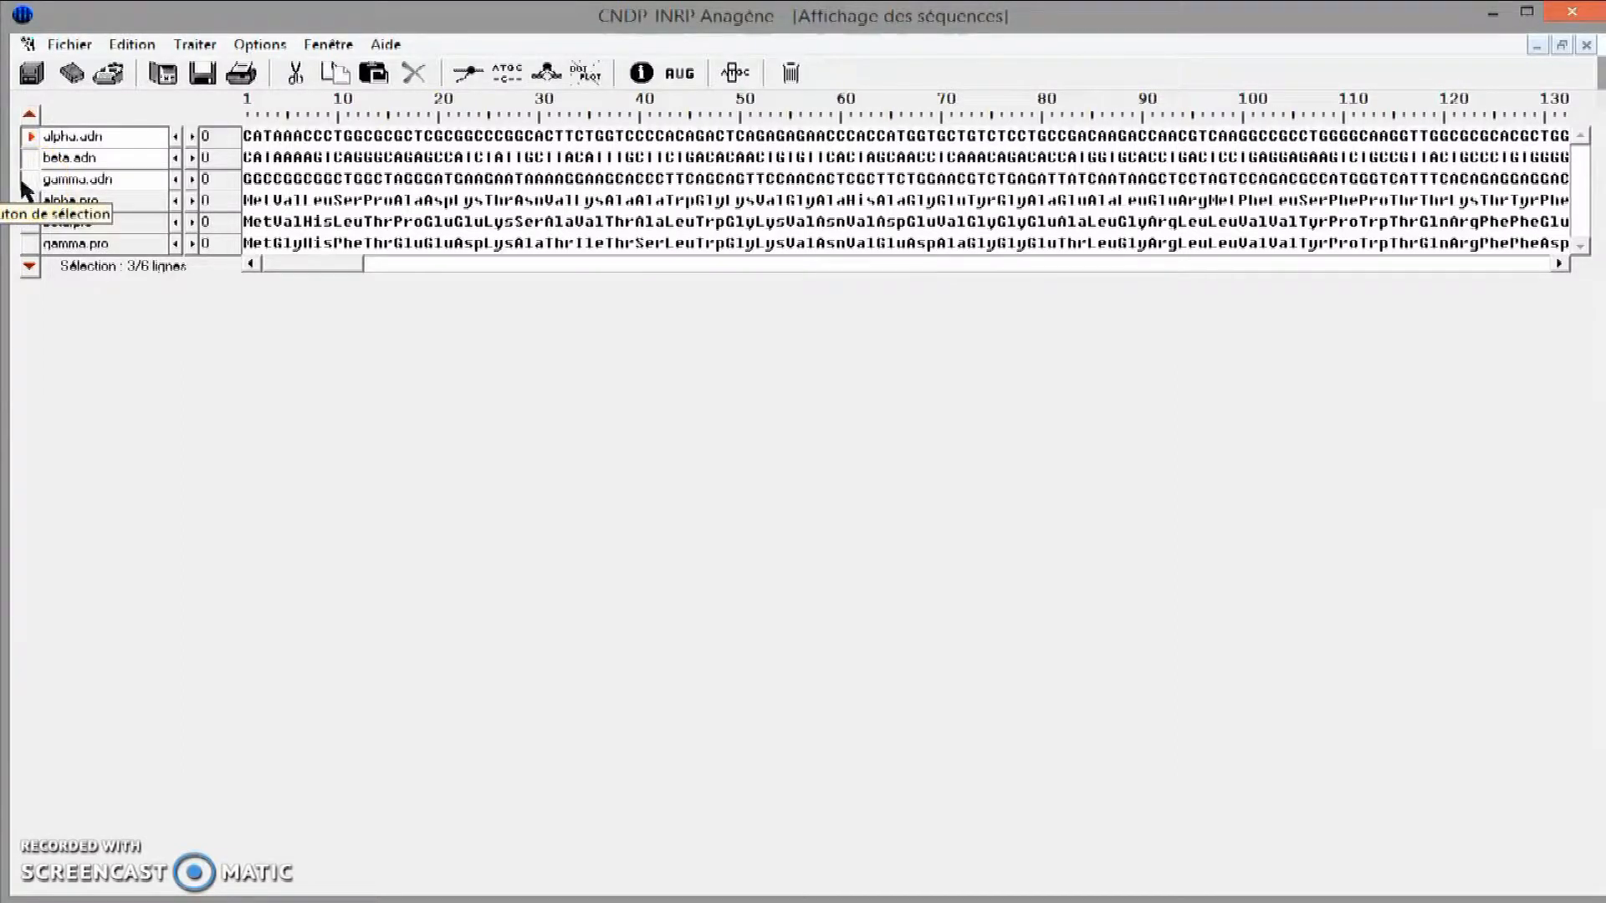
{"action": "left_click", "coordinate": [29, 183]}
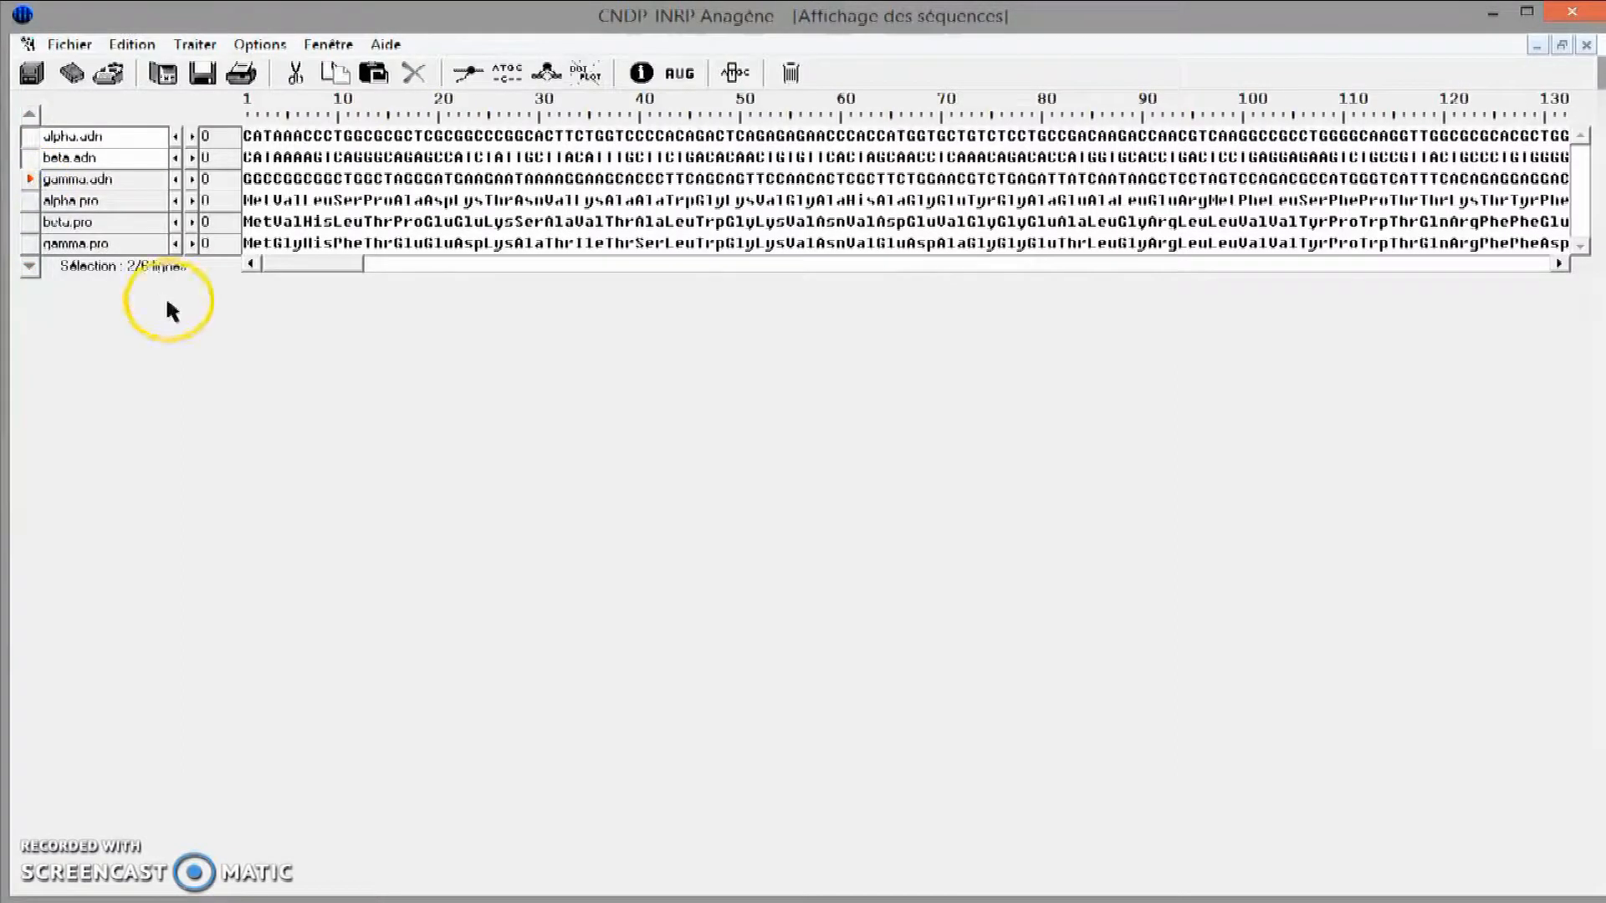
{"action": "left_click", "coordinate": [30, 181]}
{"action": "left_click", "coordinate": [30, 114]}
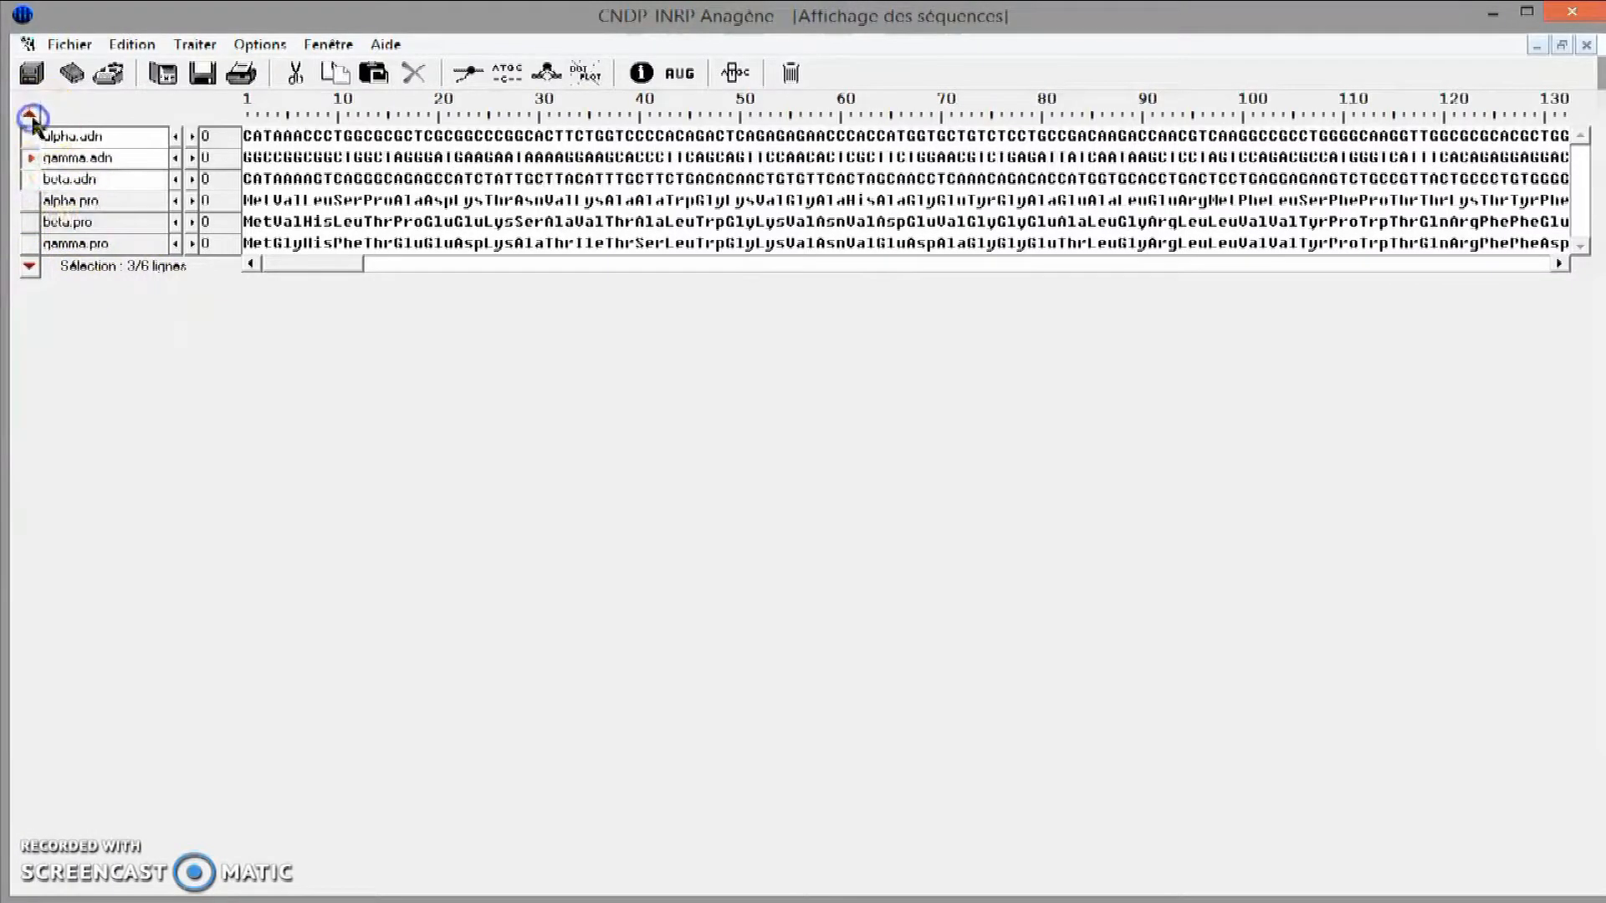
{"action": "left_click", "coordinate": [30, 115]}
- Select gamma.pro and move it up above alpha.pro, as the first of the protein sequences
{"action": "left_click", "coordinate": [30, 243]}
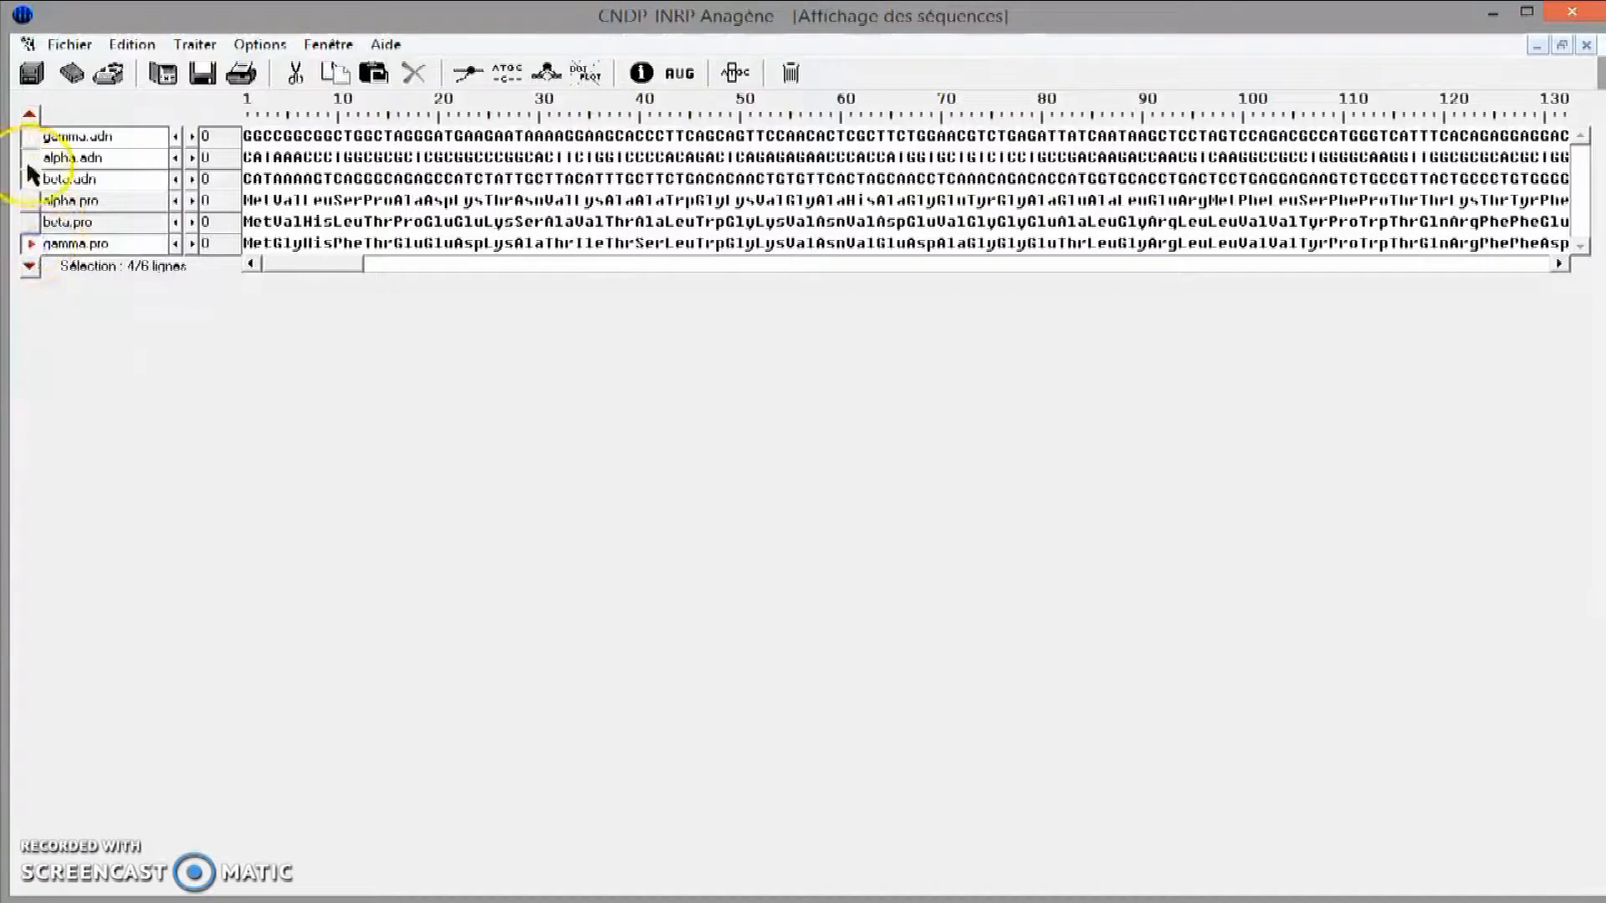
{"action": "left_click", "coordinate": [30, 114]}
{"action": "left_click", "coordinate": [30, 115]}
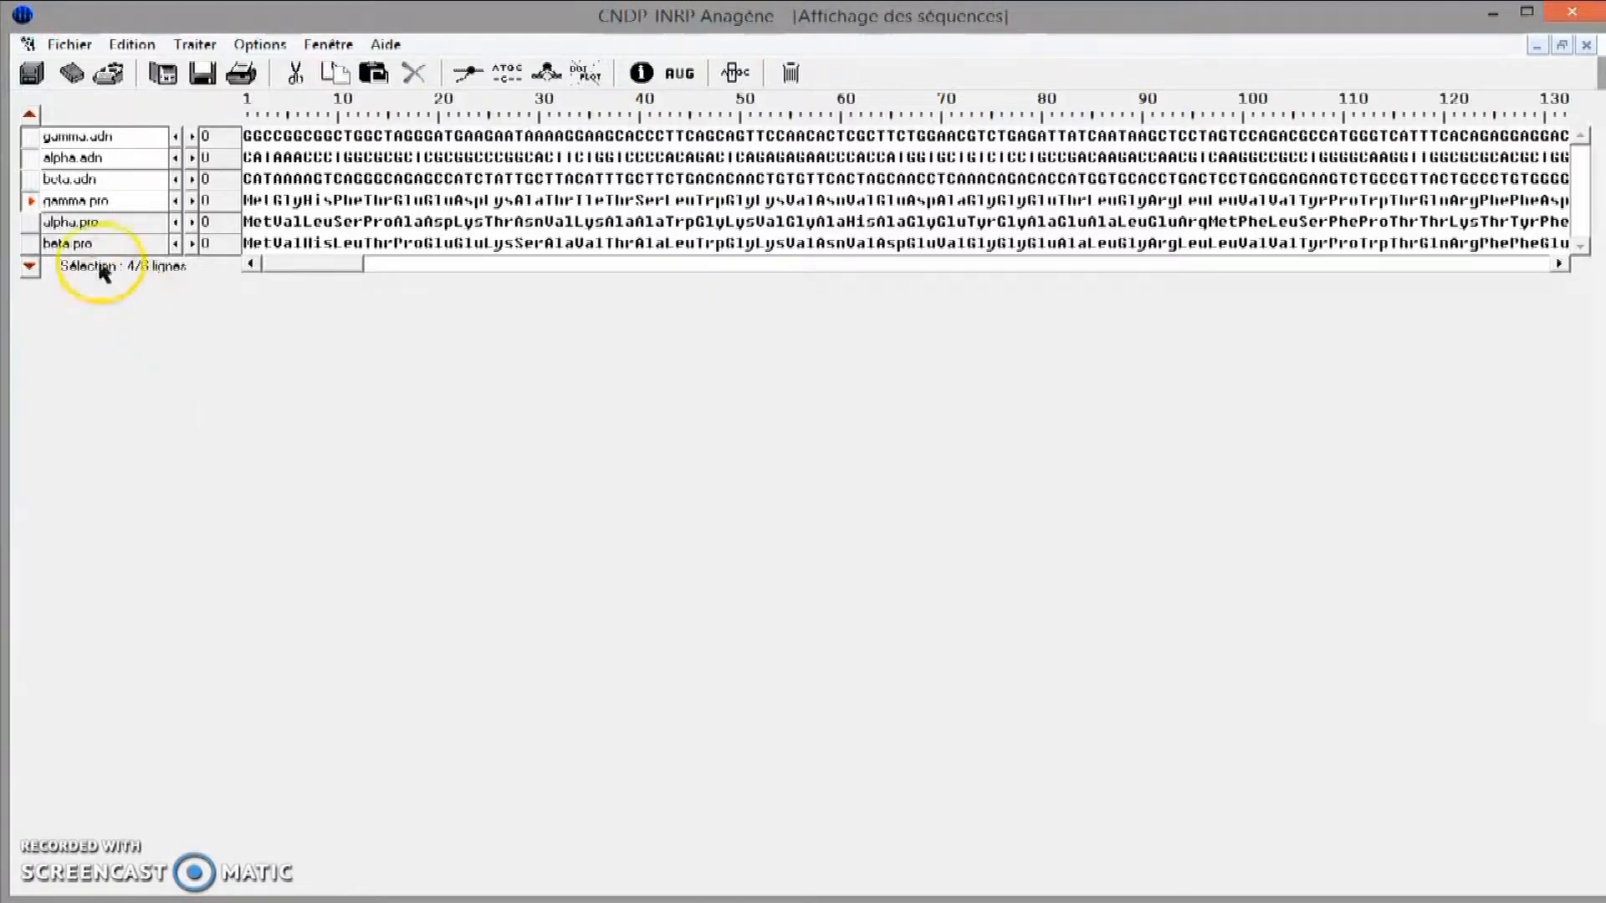
- Deselect gamma.pro and compare the three selected DNA sequences using Alignement avec discontinuité
{"action": "left_click", "coordinate": [29, 202]}
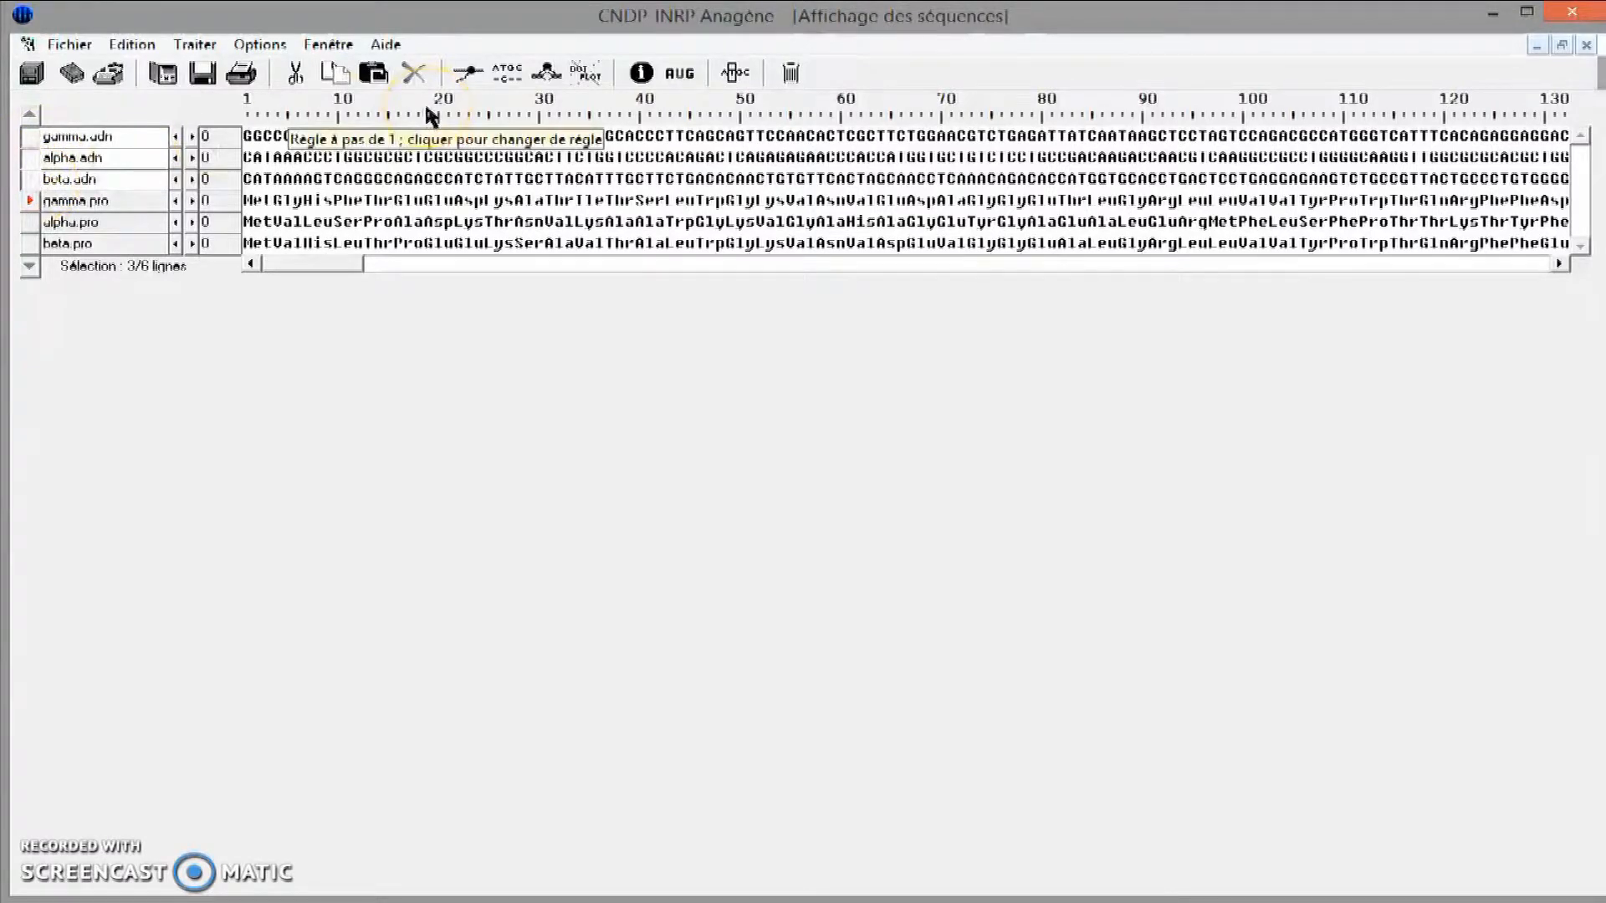
{"action": "left_click", "coordinate": [185, 51]}
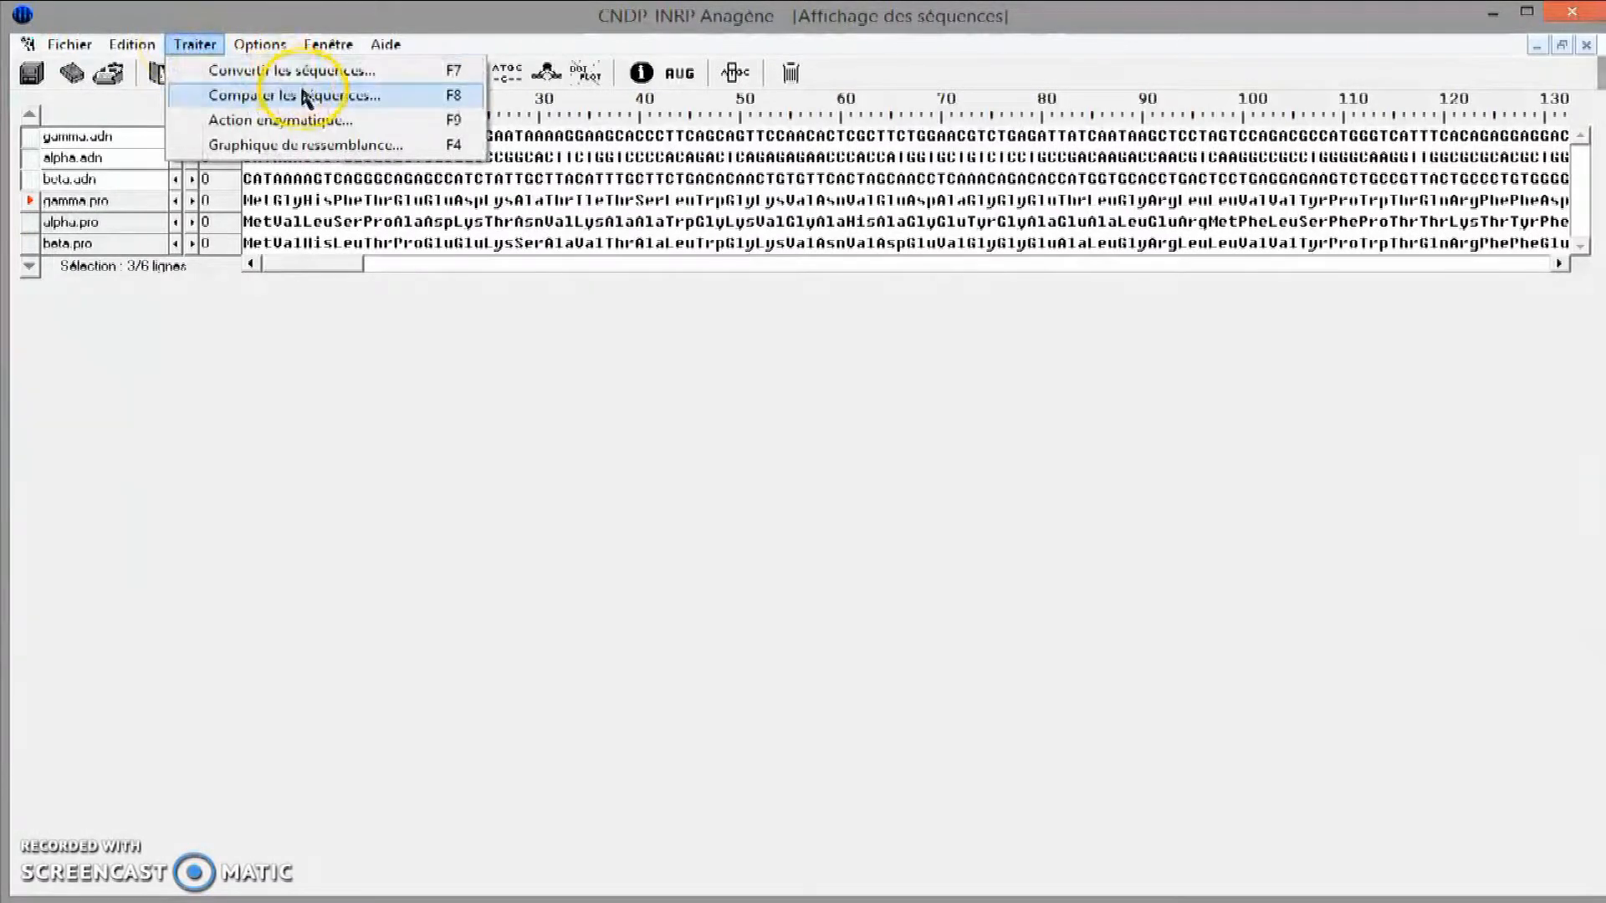
{"action": "left_click", "coordinate": [304, 97]}
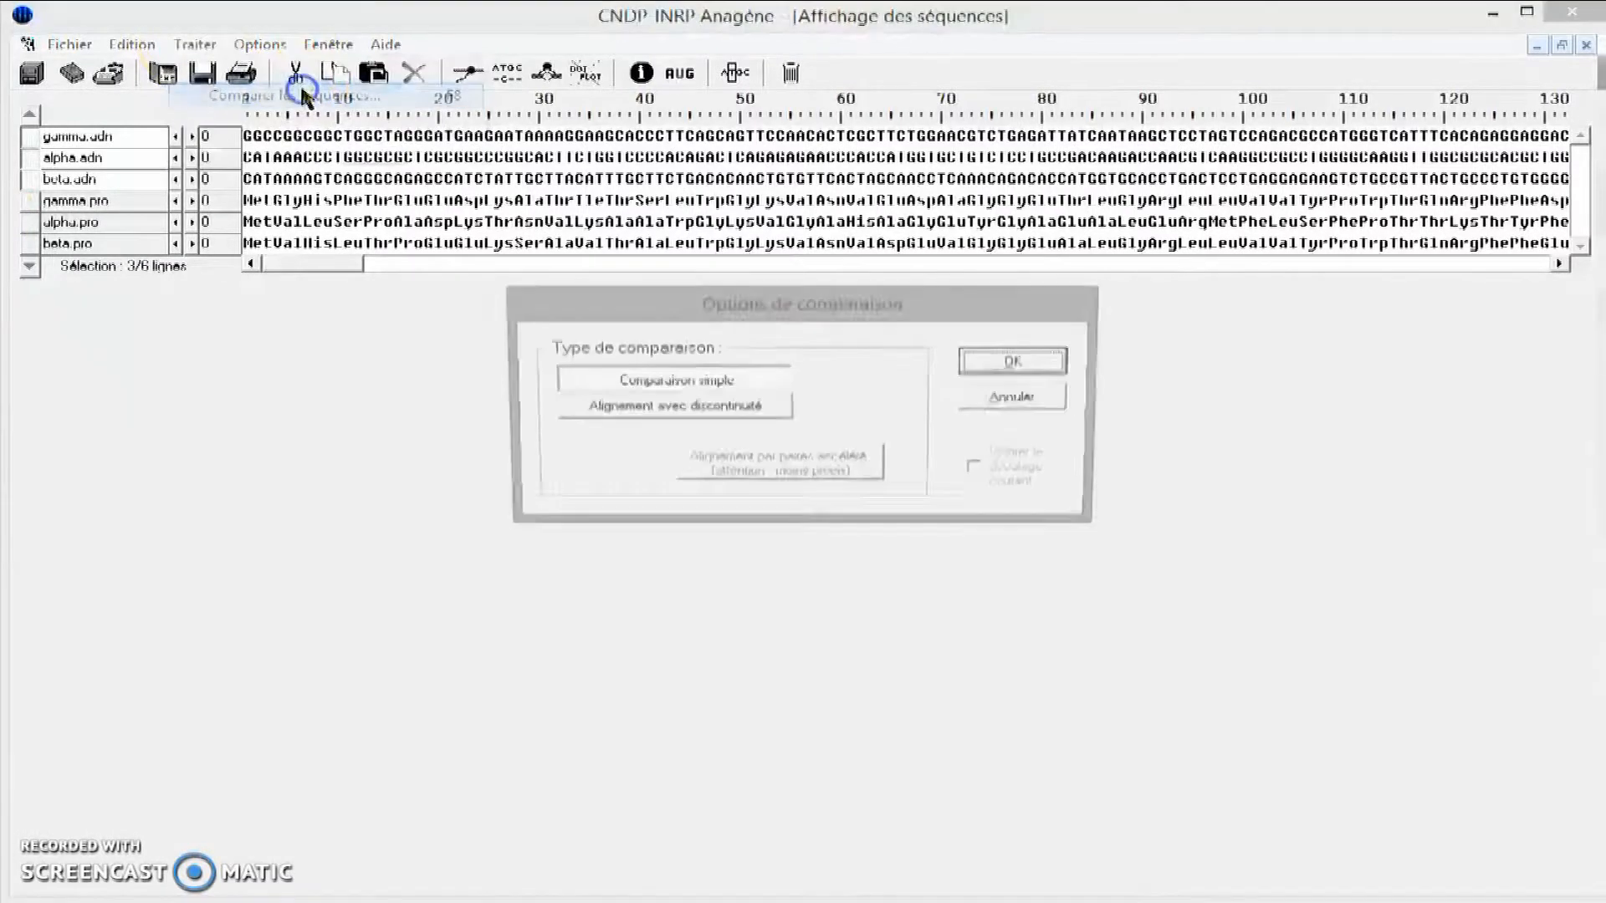
{"action": "left_click", "coordinate": [684, 408]}
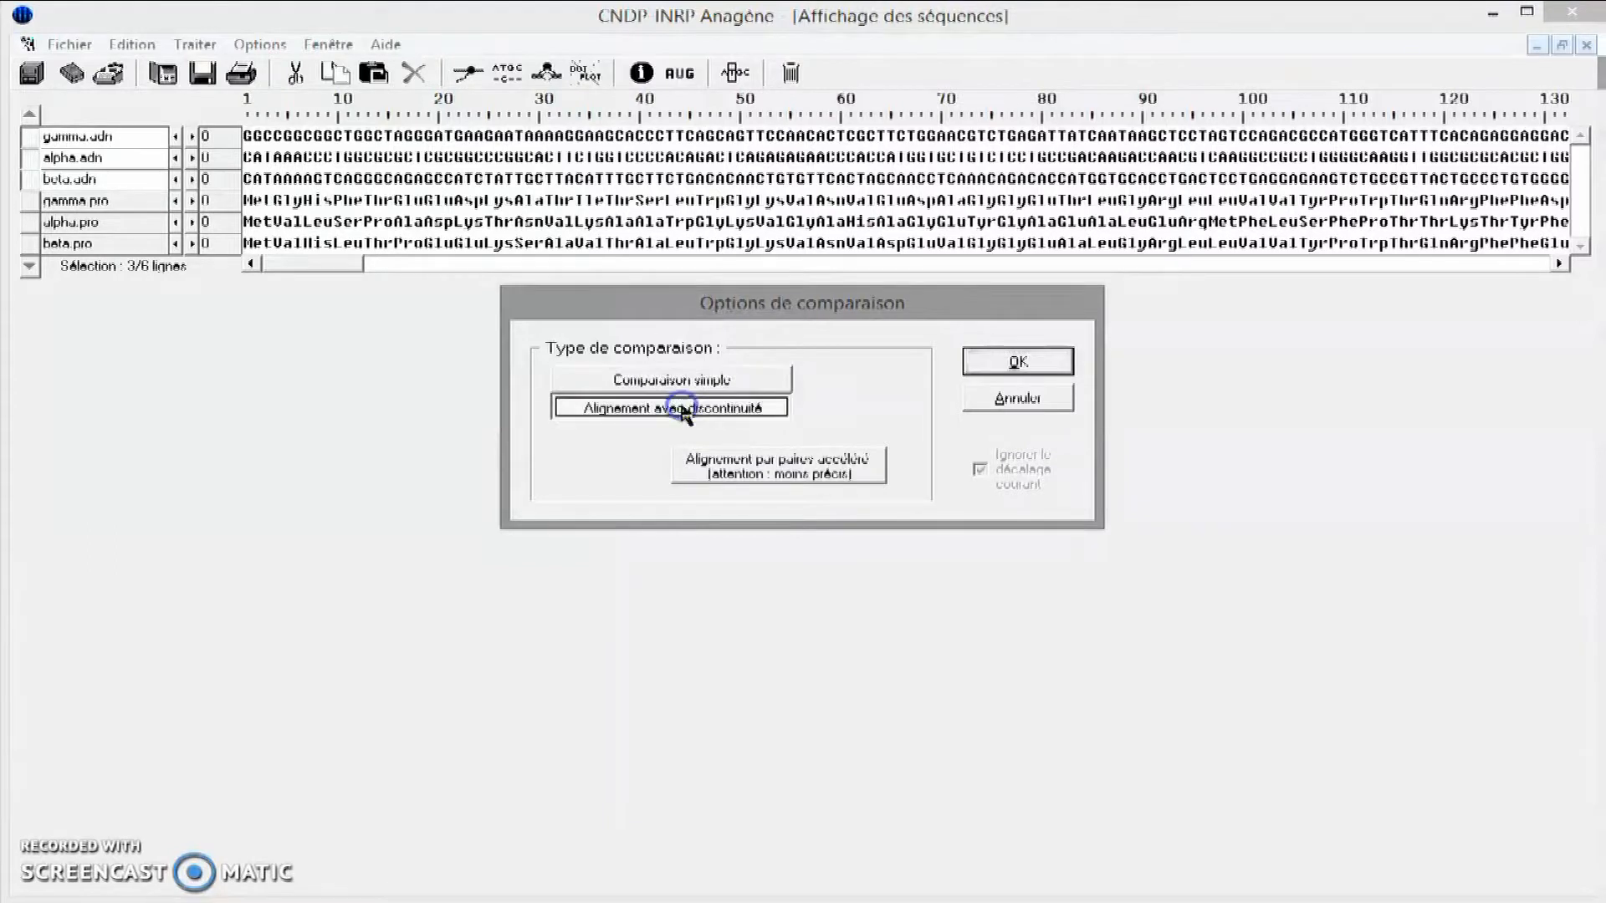
{"action": "left_click", "coordinate": [1019, 363]}
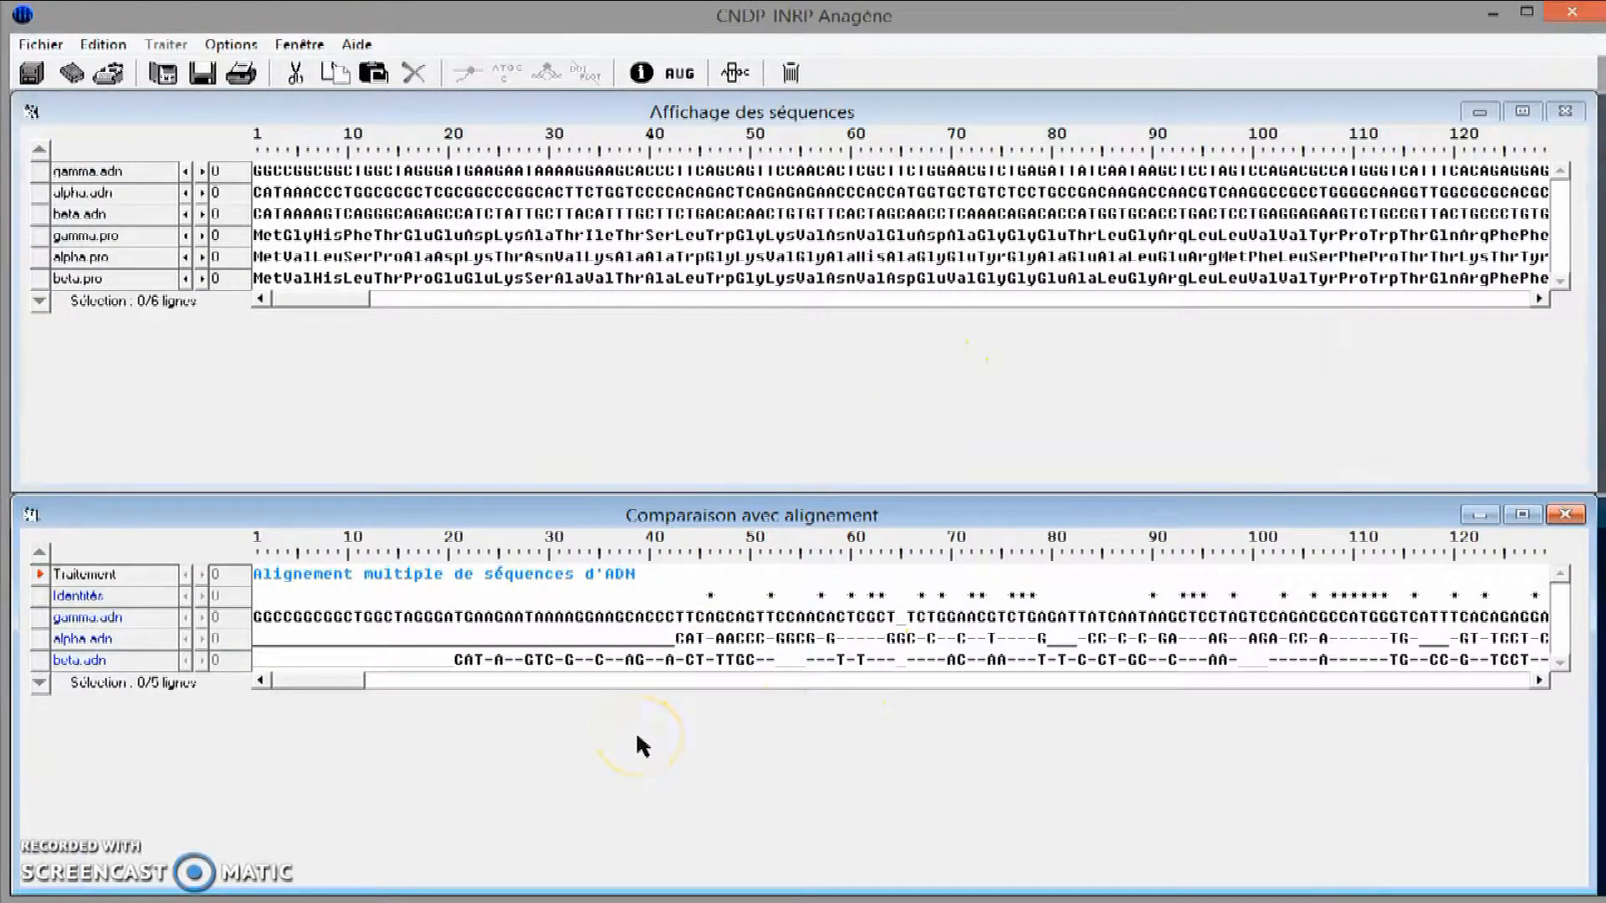
- Select gamma.pro, alpha.pro and beta.pro in the sequence display and compare them with alignment
{"action": "left_click", "coordinate": [39, 235]}
{"action": "left_click", "coordinate": [40, 257]}
{"action": "left_click", "coordinate": [39, 278]}
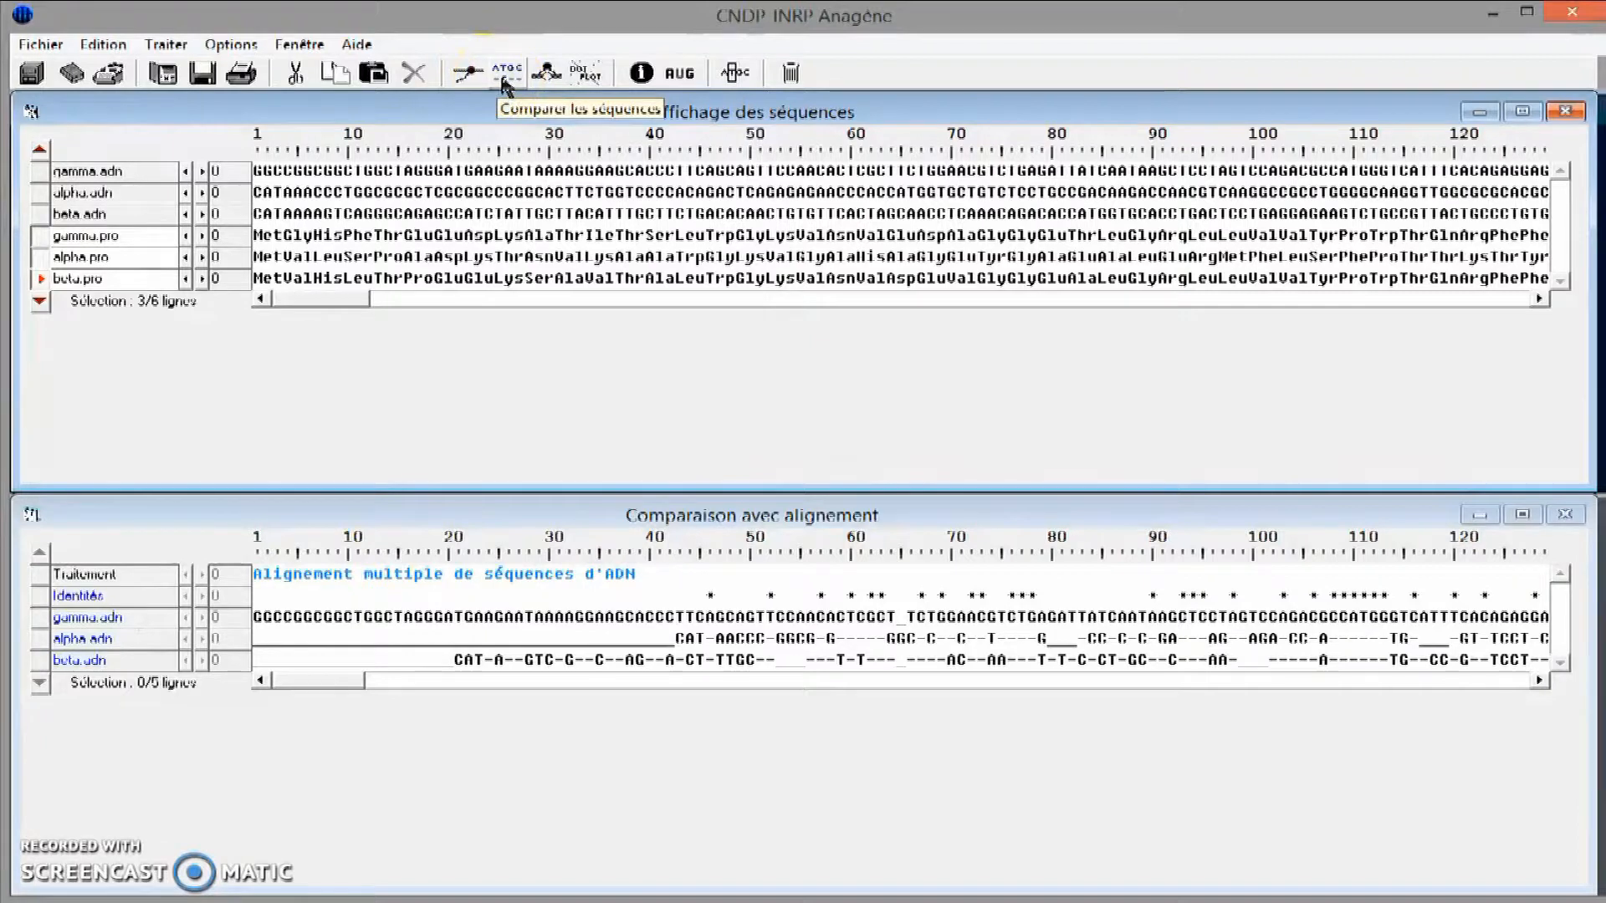
{"action": "left_click", "coordinate": [1017, 361]}
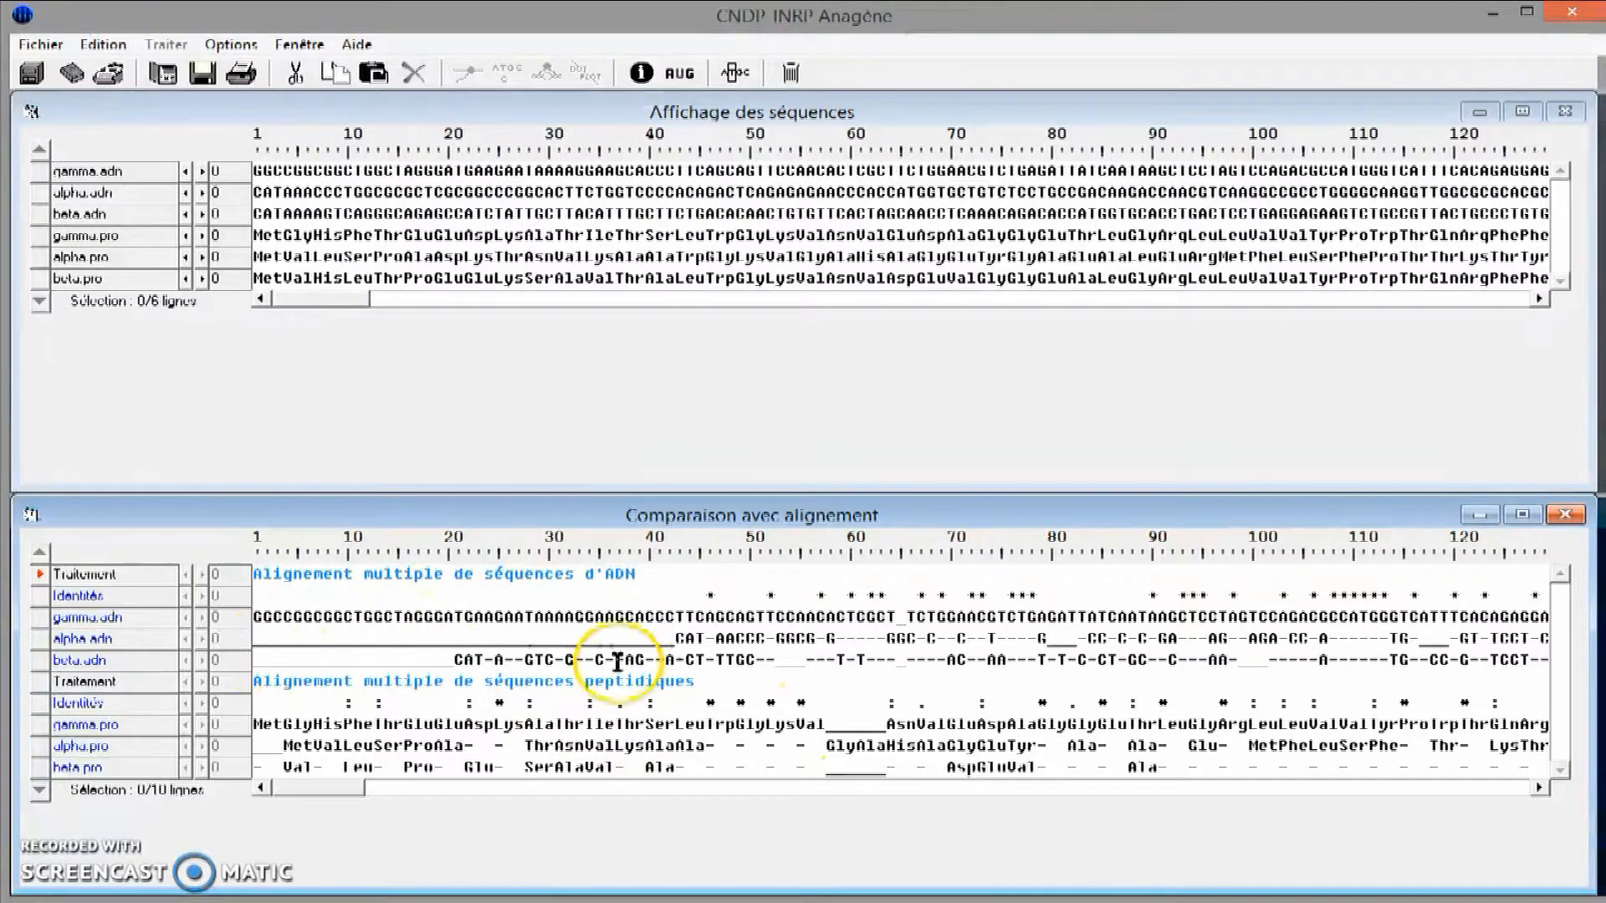
- Highlight nucleotides of beta.adn, alpha.adn and gamma.adn between about positions 52 and 65 to examine the DNA alignment
{"action": "left_click", "coordinate": [899, 660]}
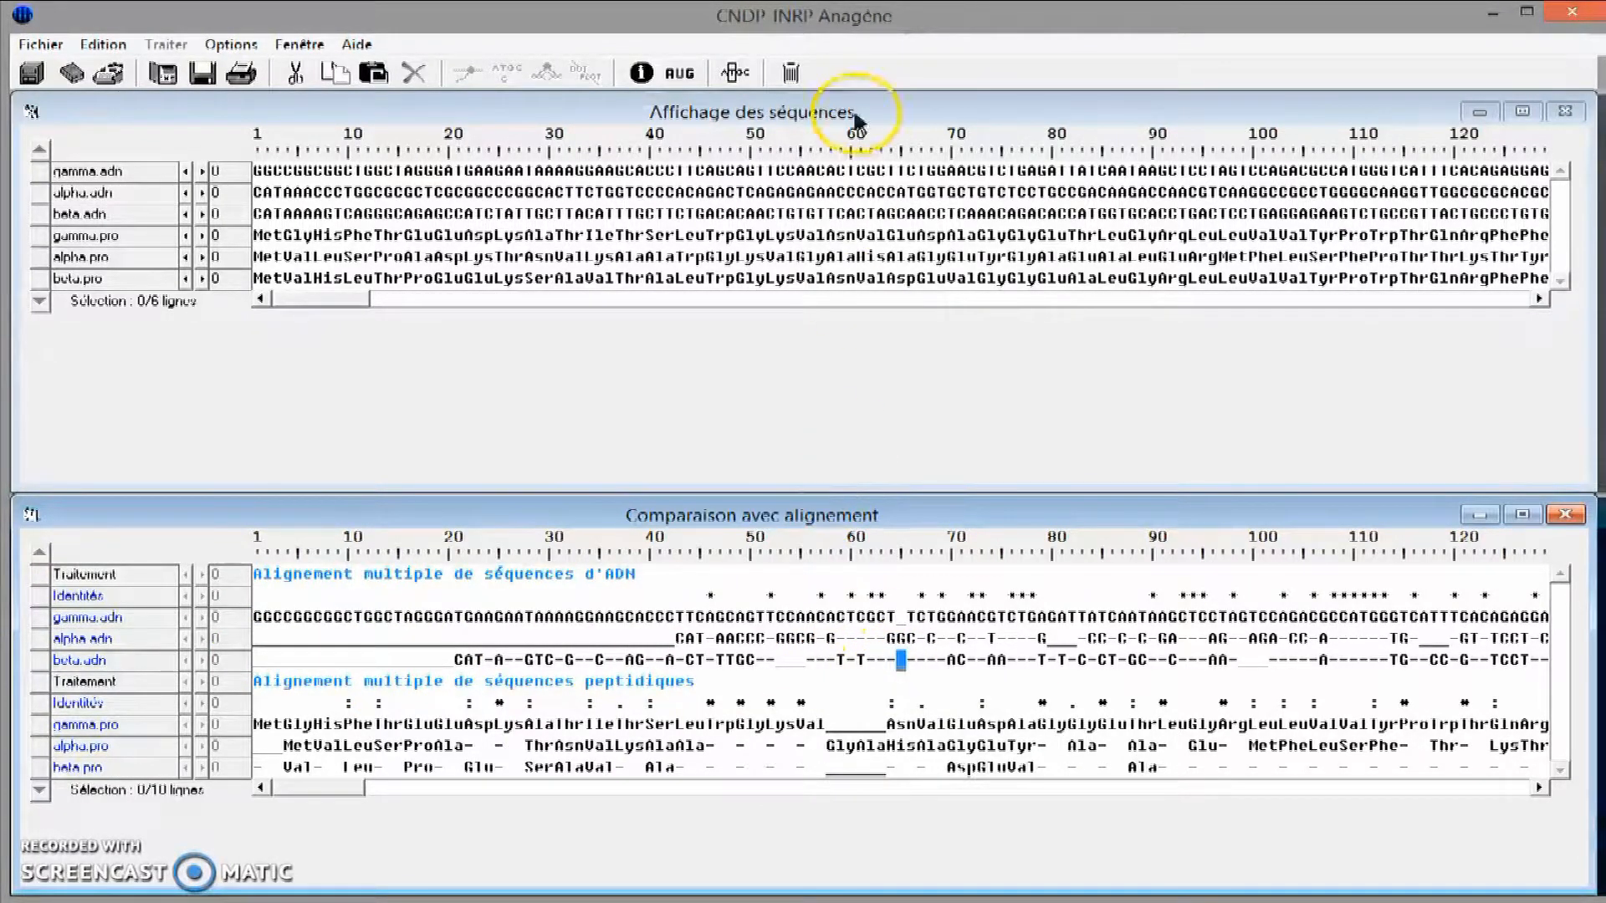
{"action": "left_click", "coordinate": [736, 73]}
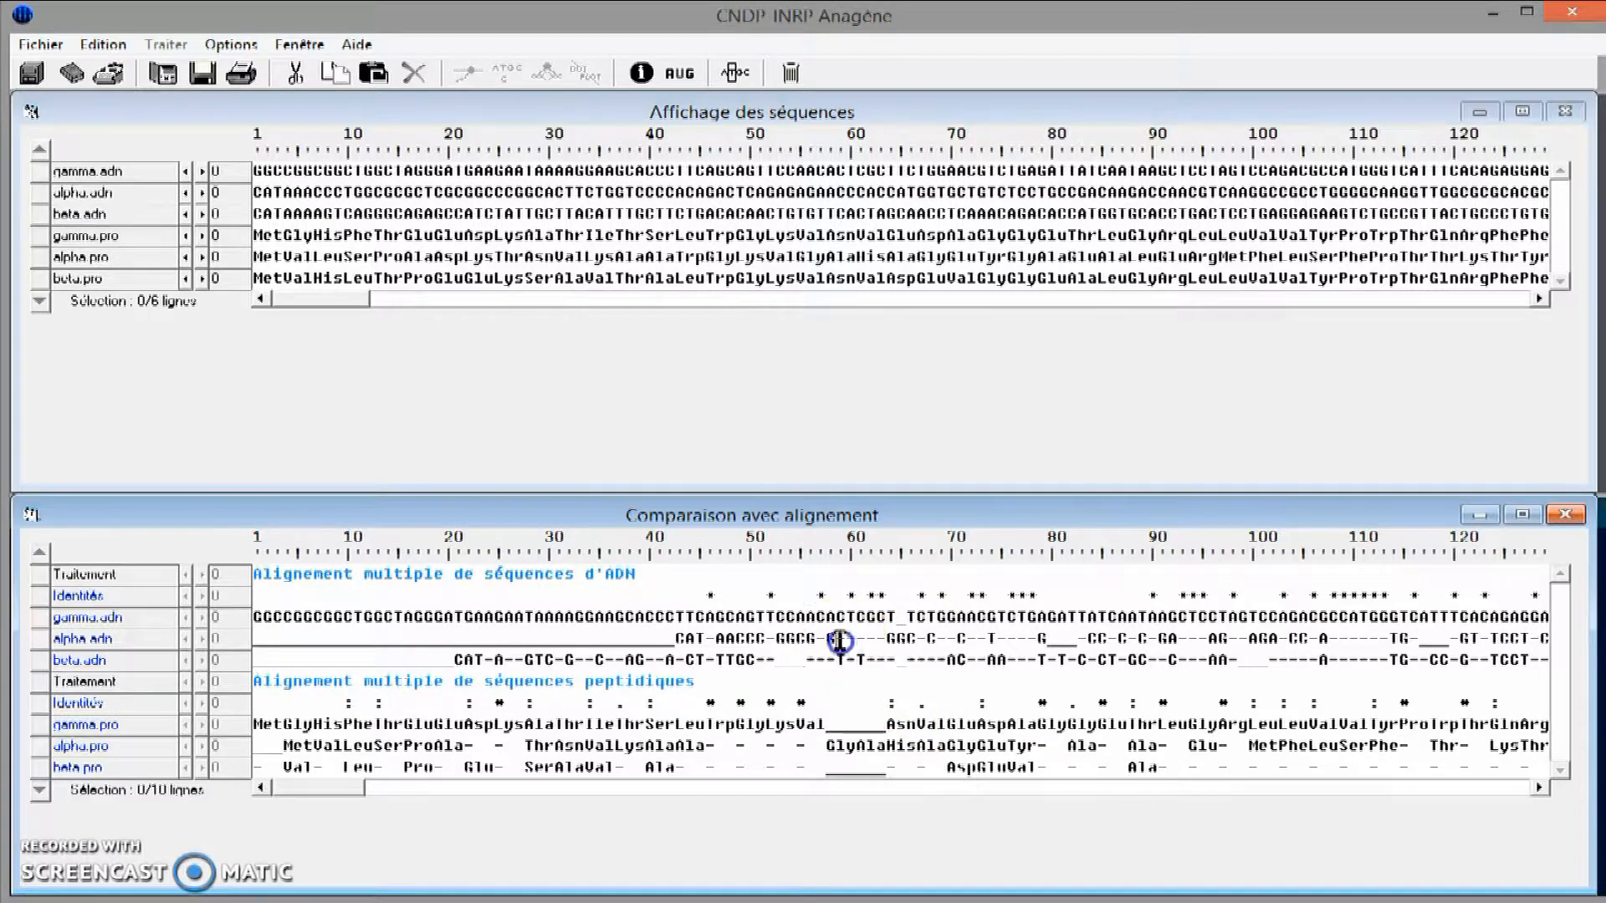
{"action": "left_click_drag", "start_coordinate": [833, 641], "coordinate": [885, 642]}
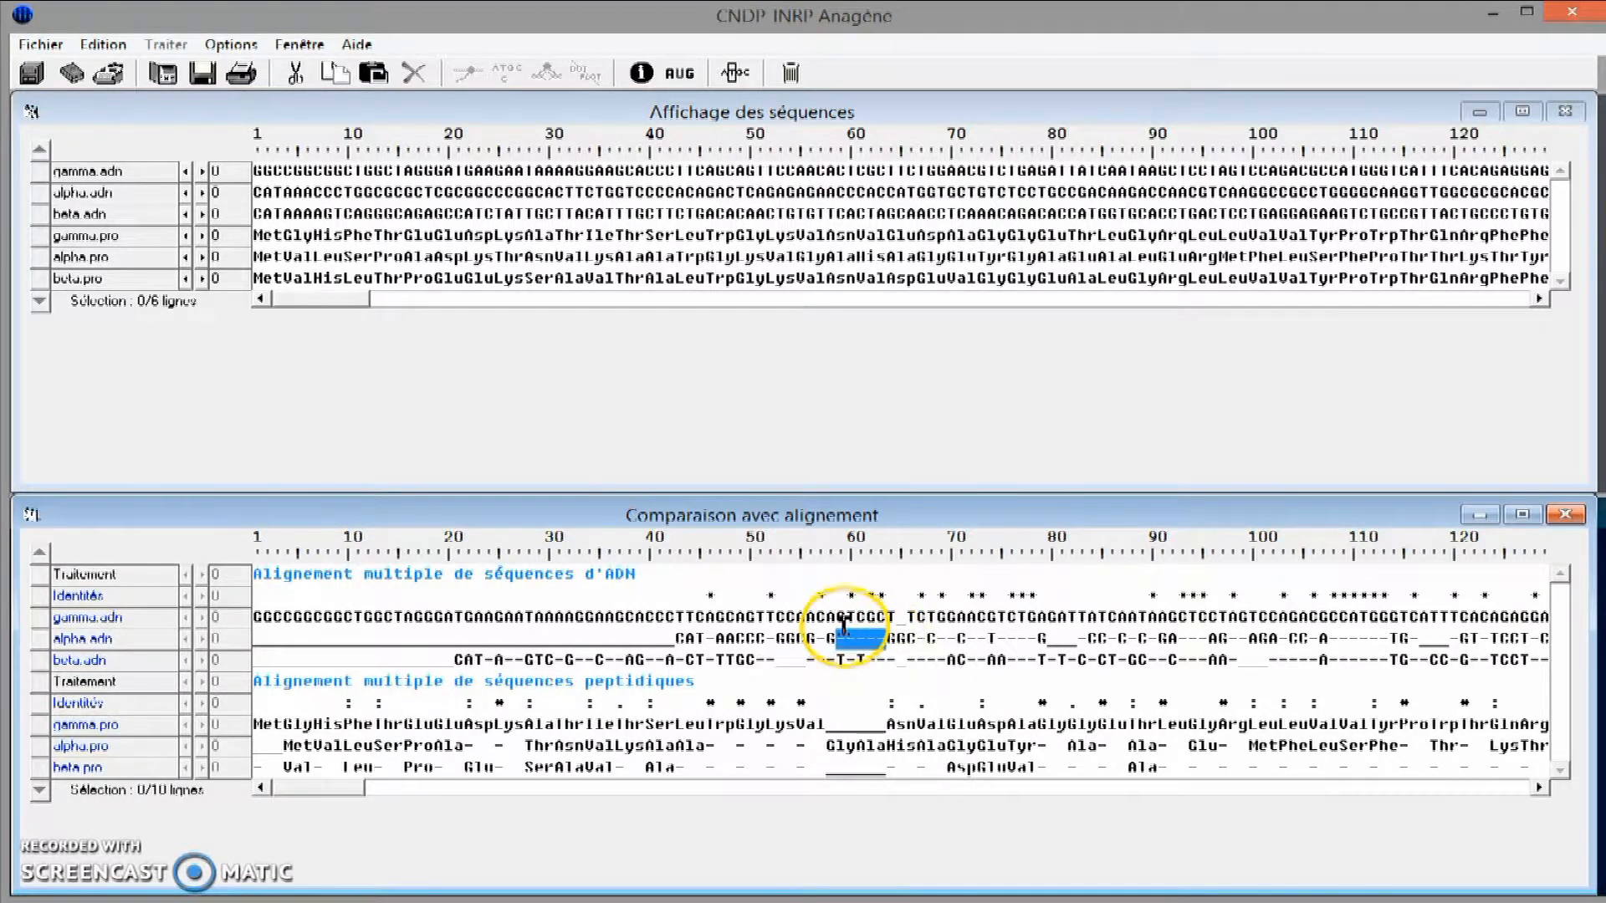
{"action": "left_click_drag", "start_coordinate": [839, 619], "coordinate": [886, 620]}
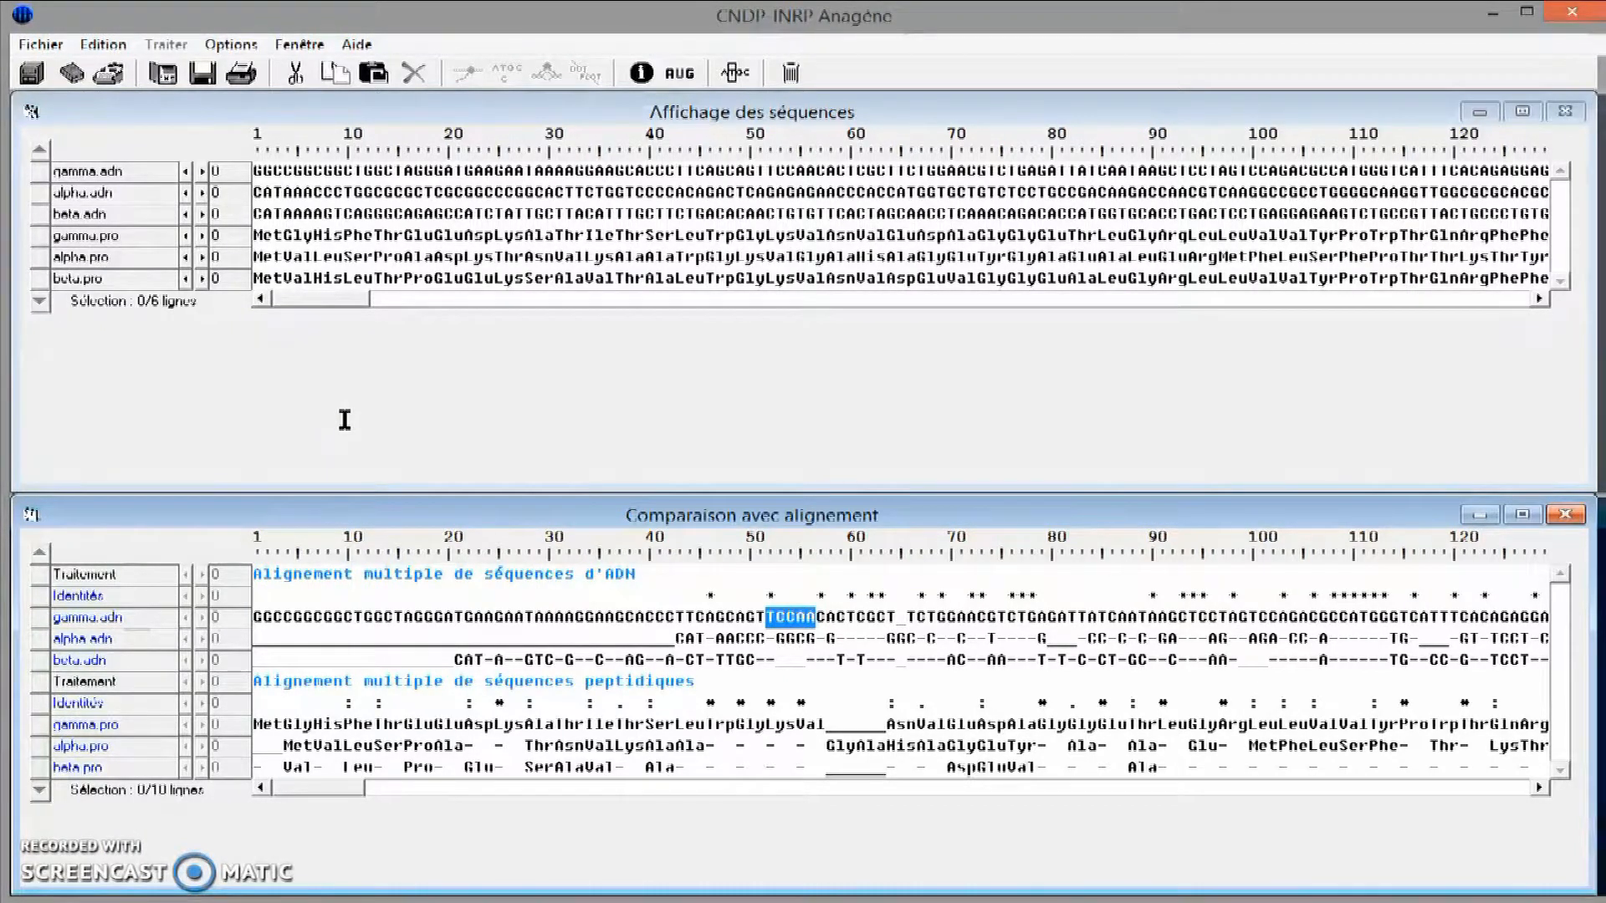
- Mark the column of nucleotide 61 of gamma.adn in the sequence display and select the same position of gamma.adn in the comparison
{"action": "left_click", "coordinate": [860, 171]}
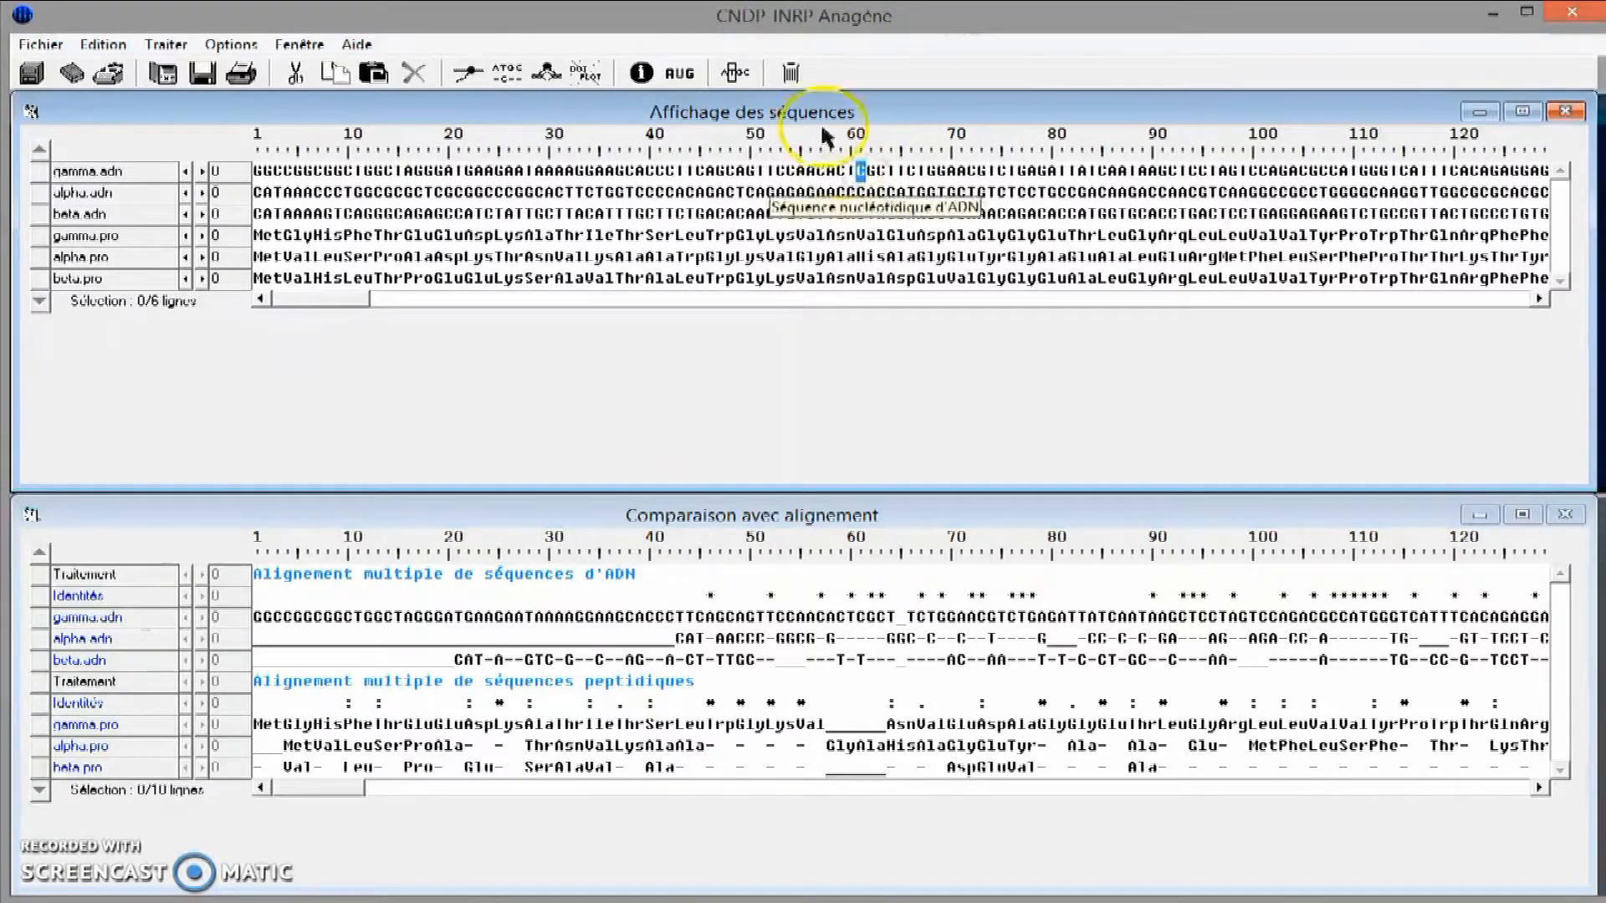
{"action": "left_click", "coordinate": [735, 74]}
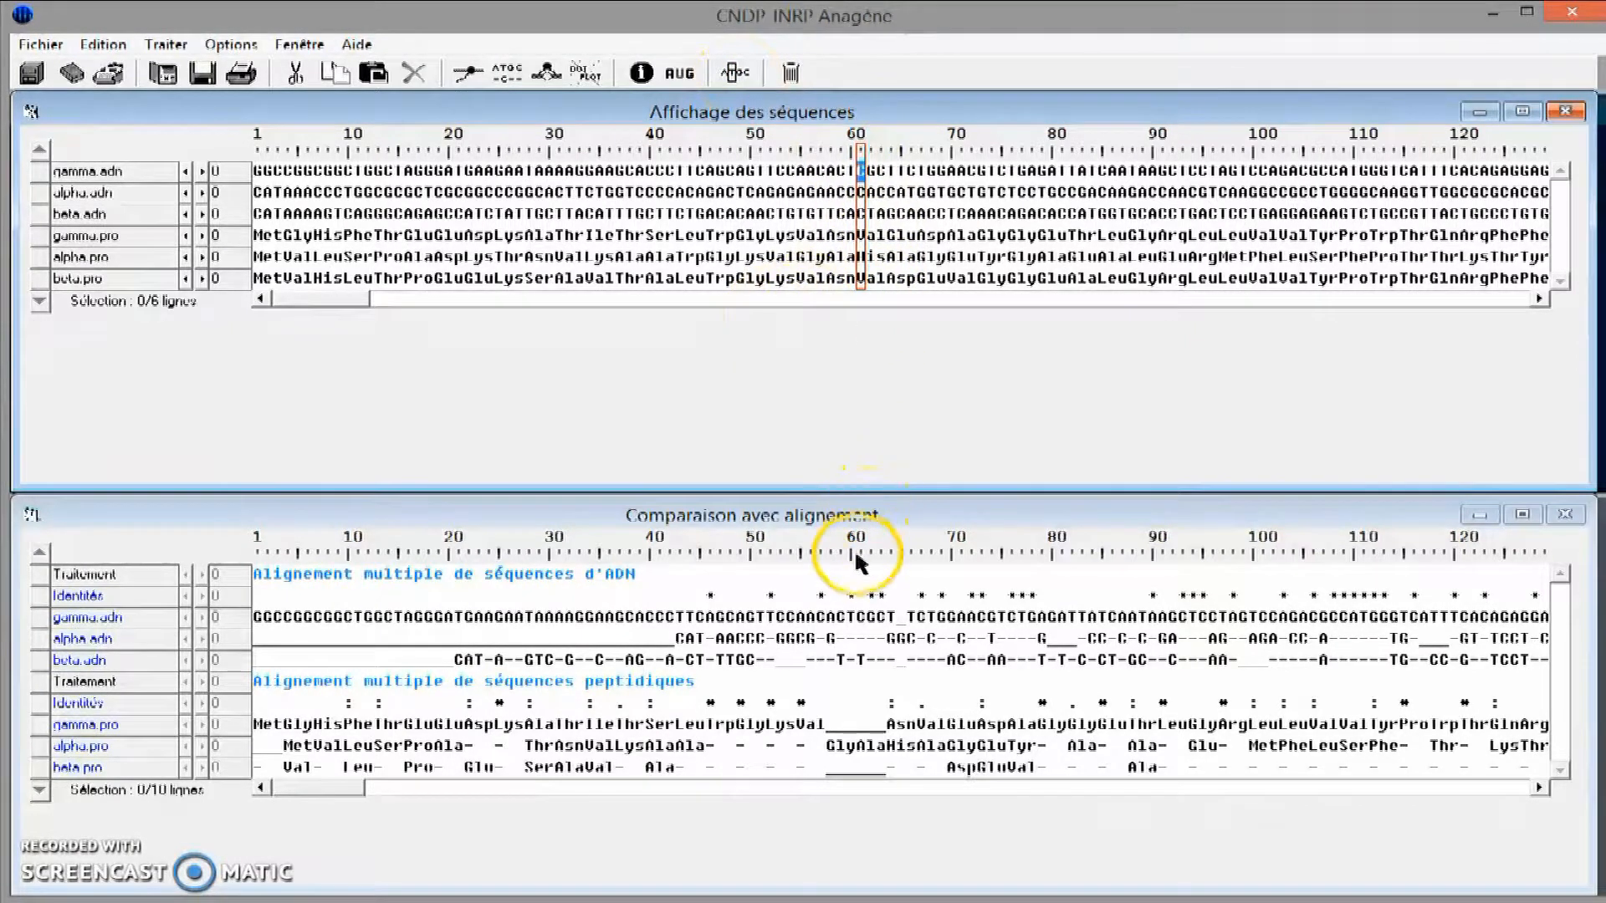
{"action": "left_click", "coordinate": [862, 618]}
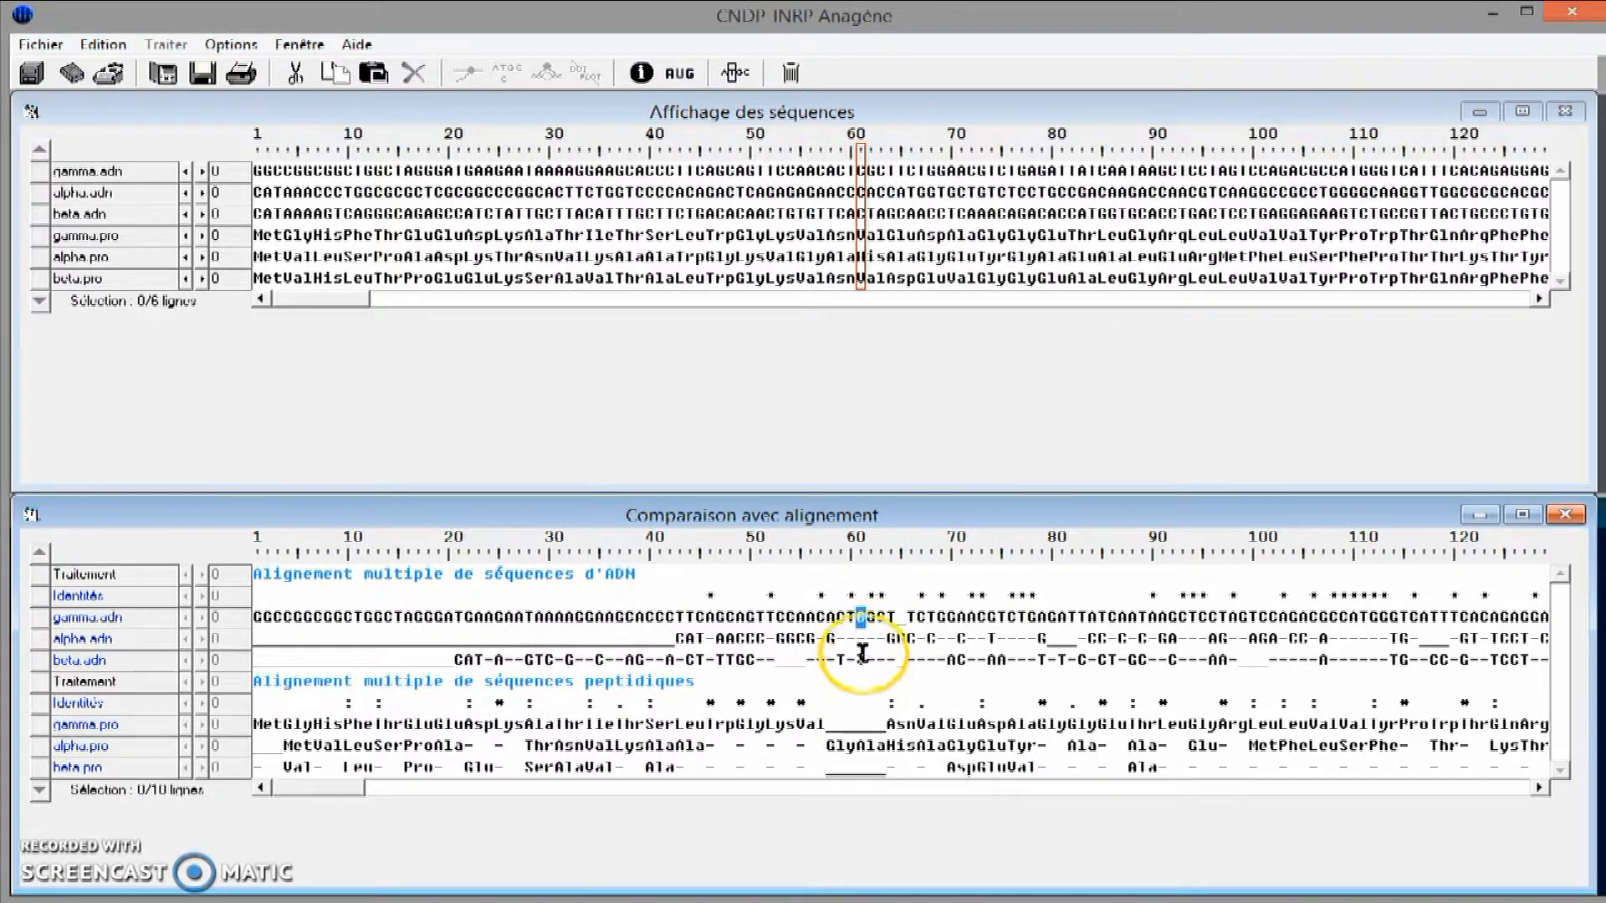
- Highlight position 61 of alpha.adn and beta.adn in the comparison, and the gap in beta.adn at about positions 53 to 55
{"action": "left_click", "coordinate": [862, 641]}
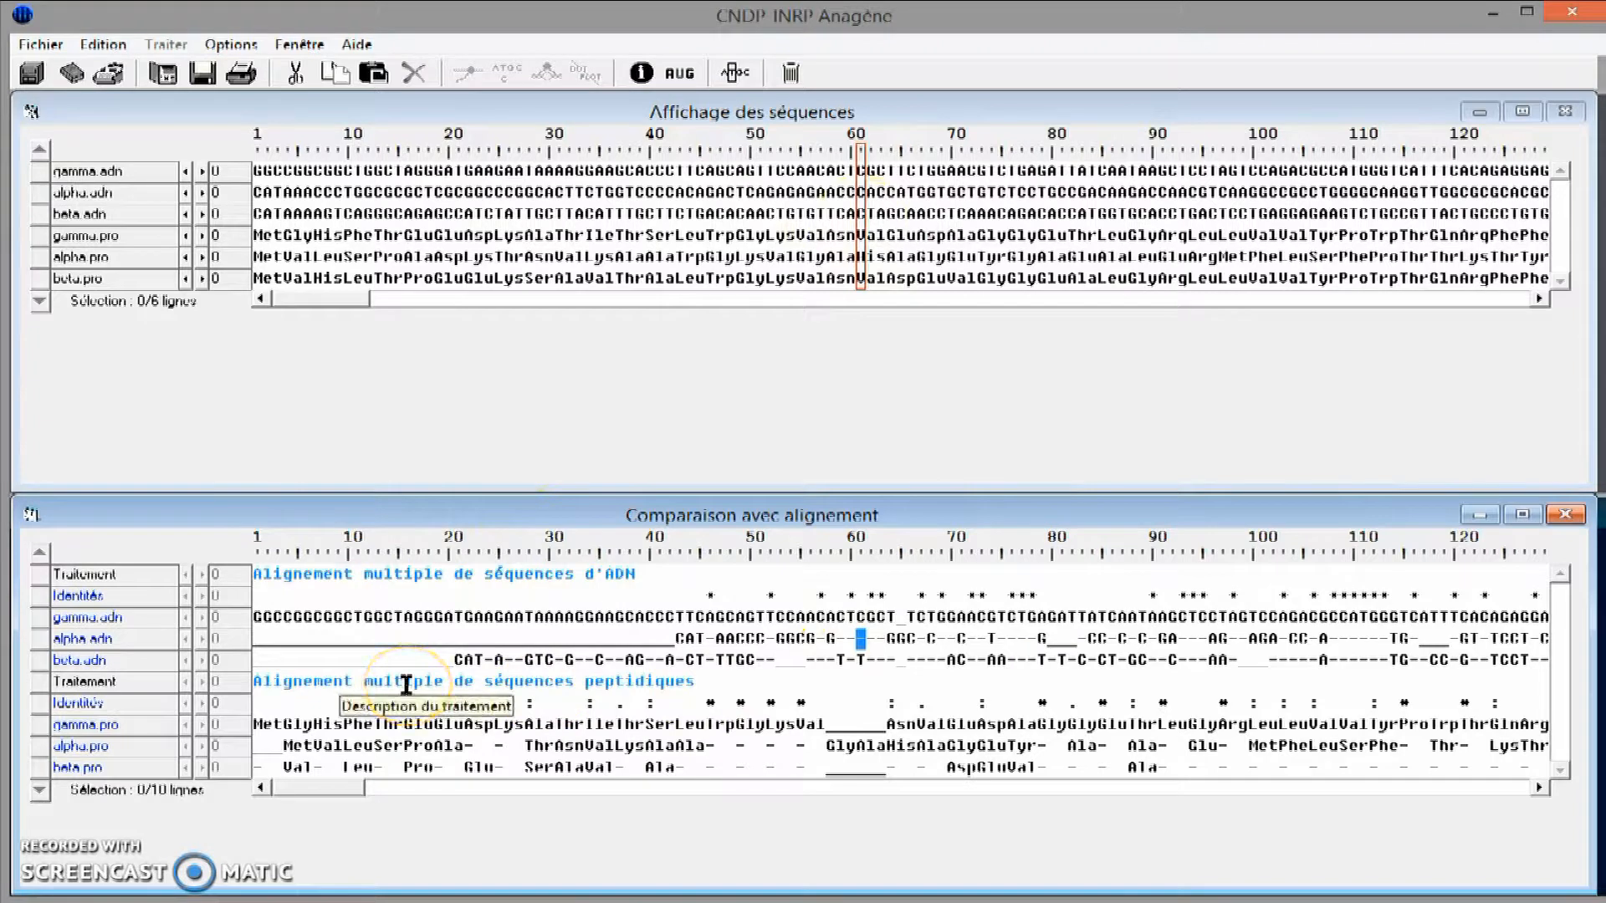
{"action": "left_click", "coordinate": [861, 662]}
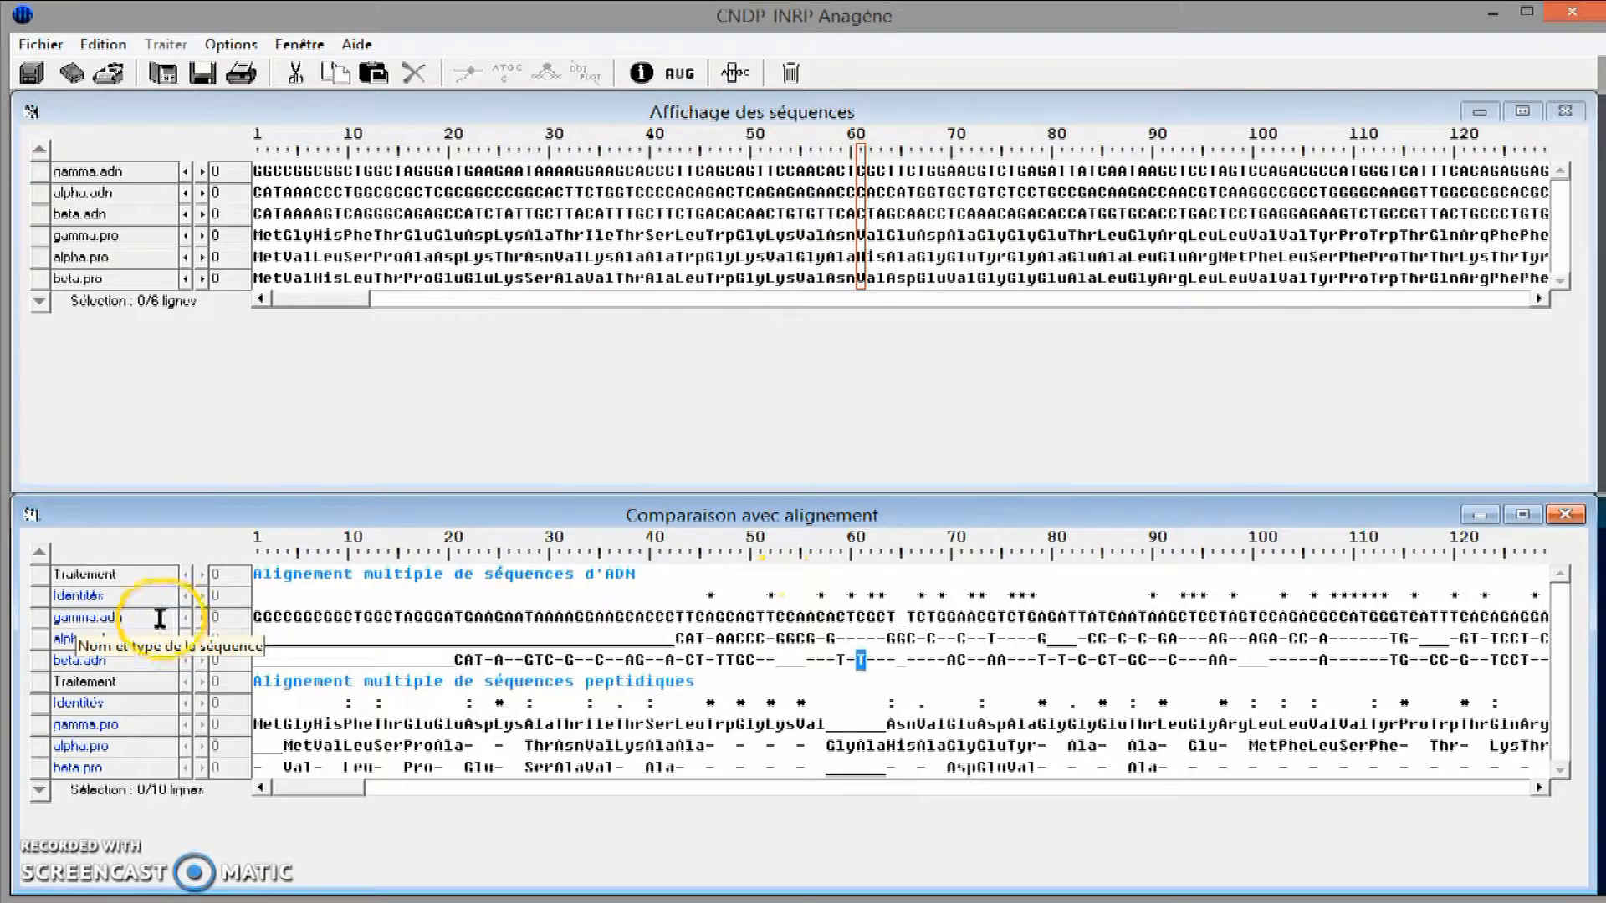
{"action": "left_click", "coordinate": [792, 659]}
{"action": "left_click_drag", "start_coordinate": [792, 659], "coordinate": [803, 664]}
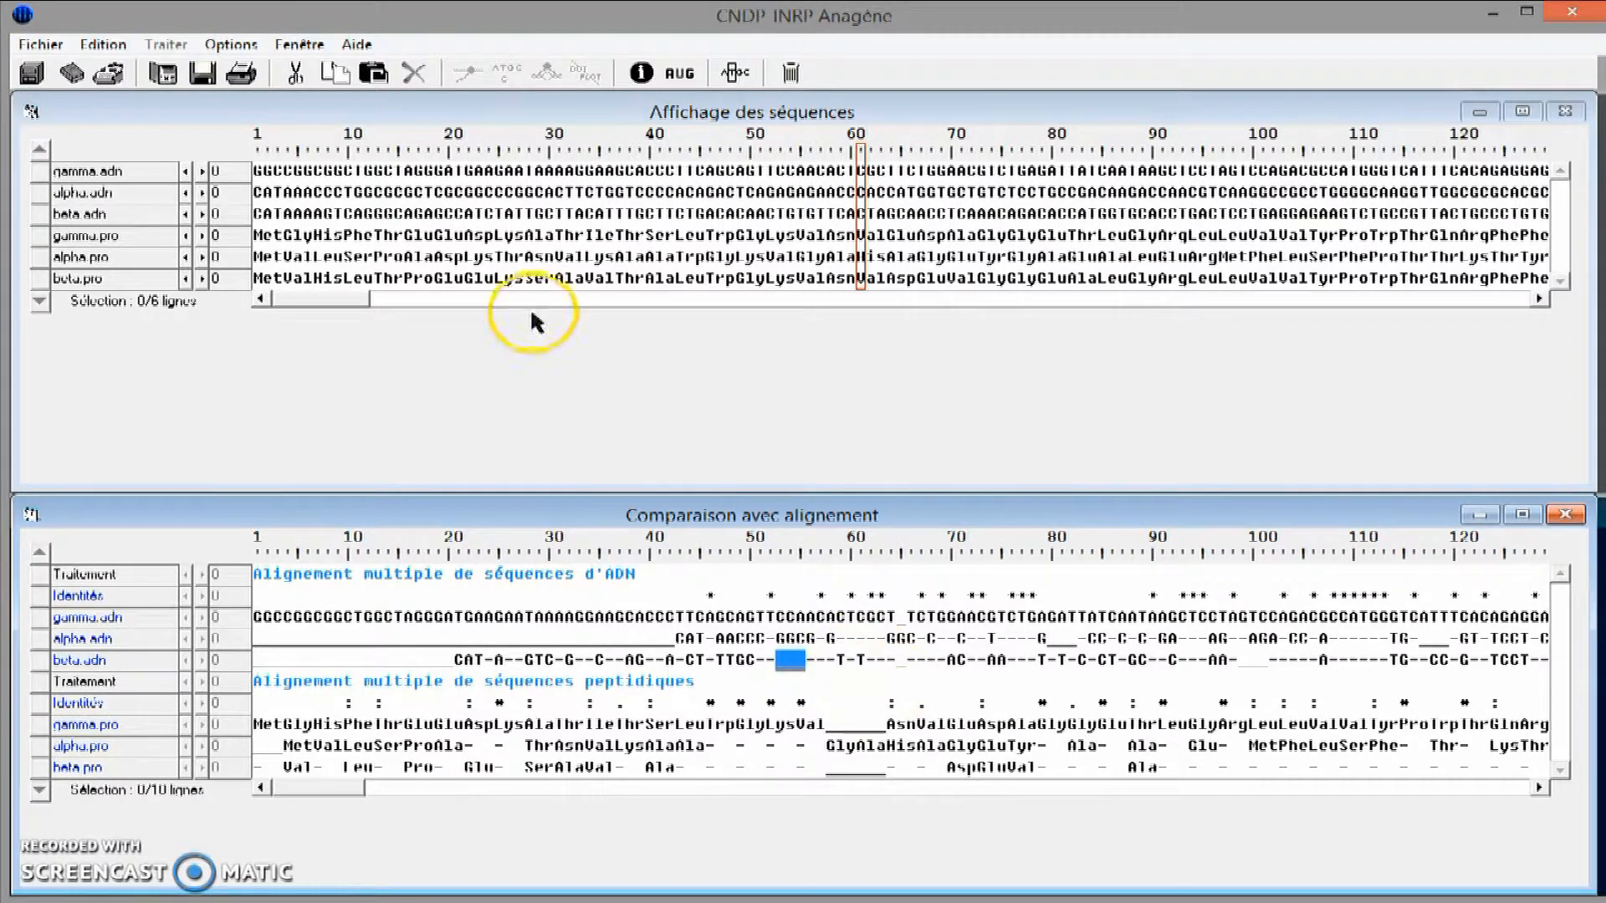
- Number the comparison ruler in steps of 3 to select amino acid 15 of gamma.pro, and return the ruler to steps of 1
{"action": "left_click", "coordinate": [1015, 373]}
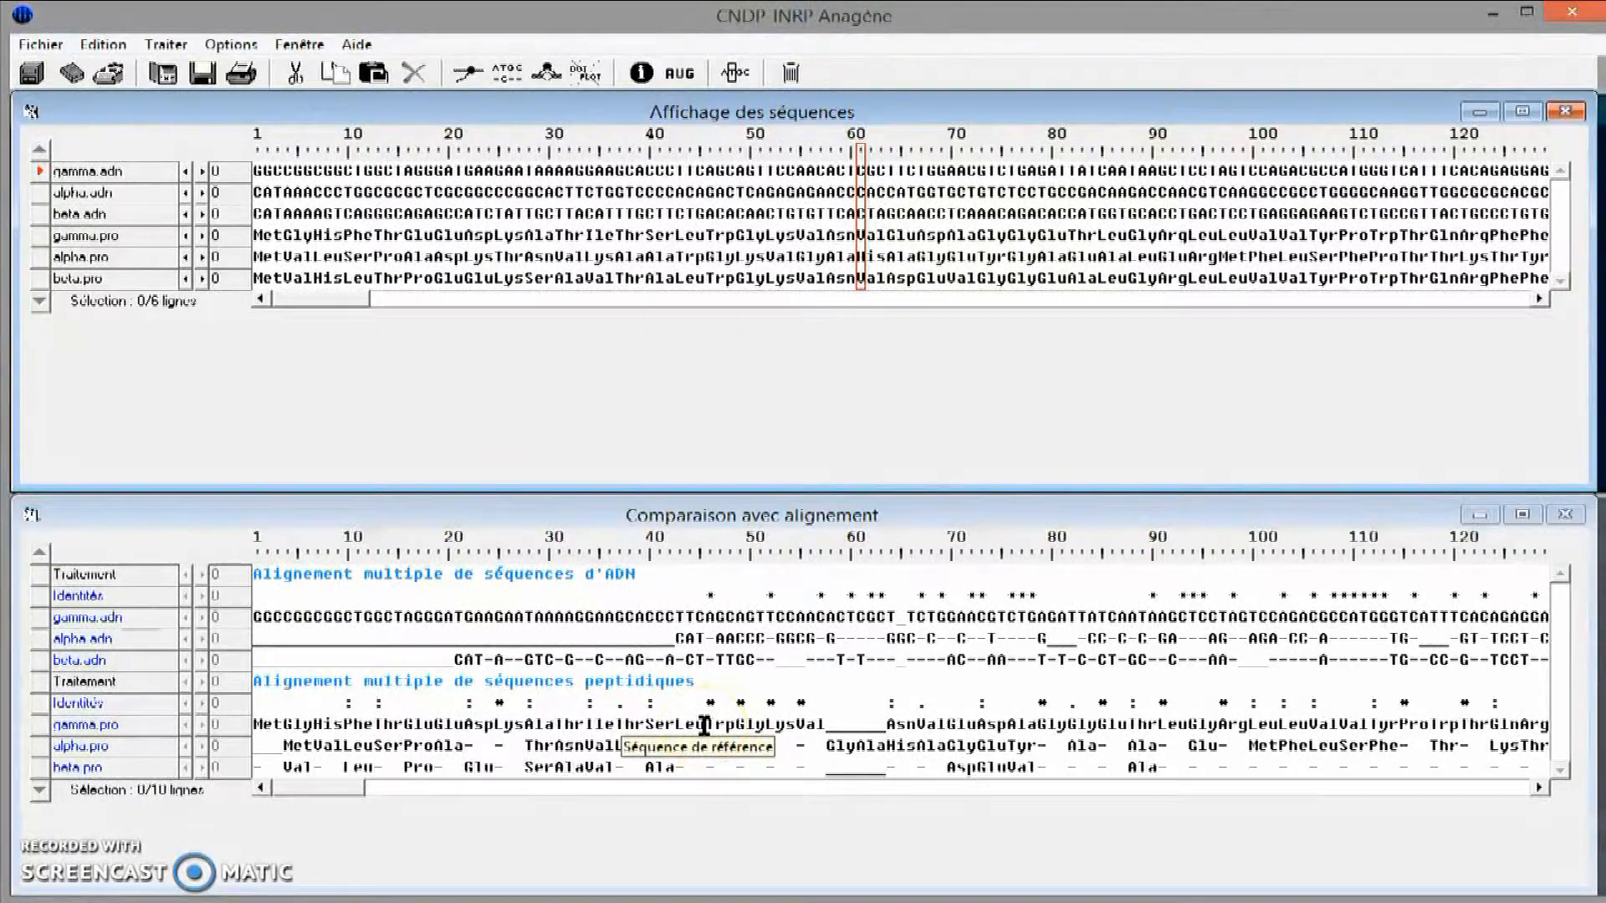
{"action": "left_click", "coordinate": [697, 562]}
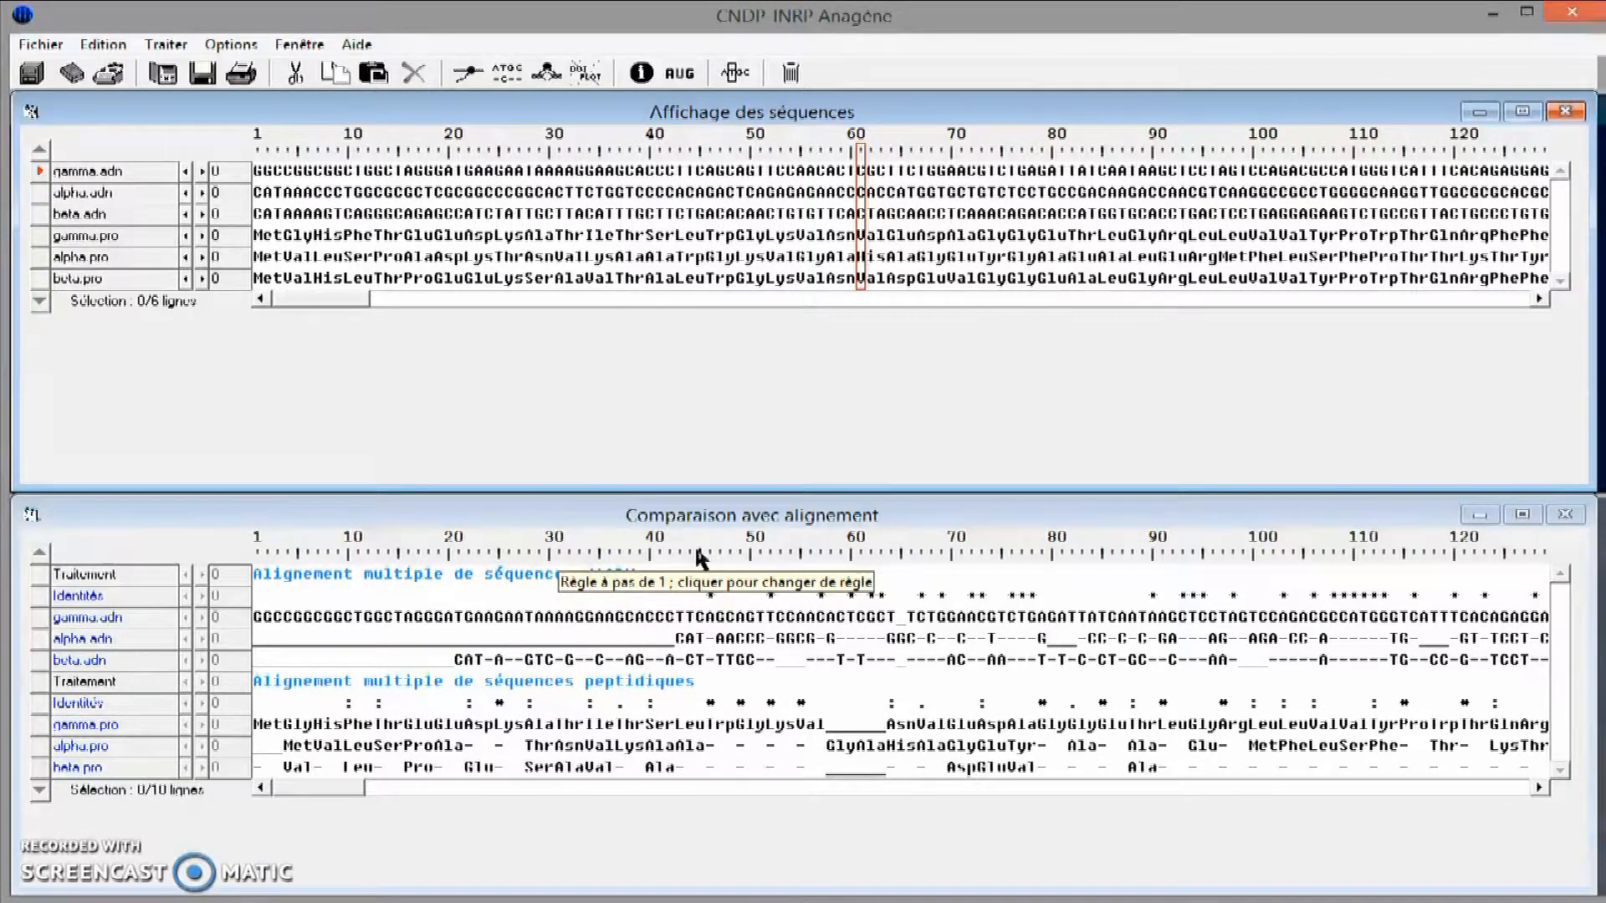
{"action": "left_click", "coordinate": [697, 557]}
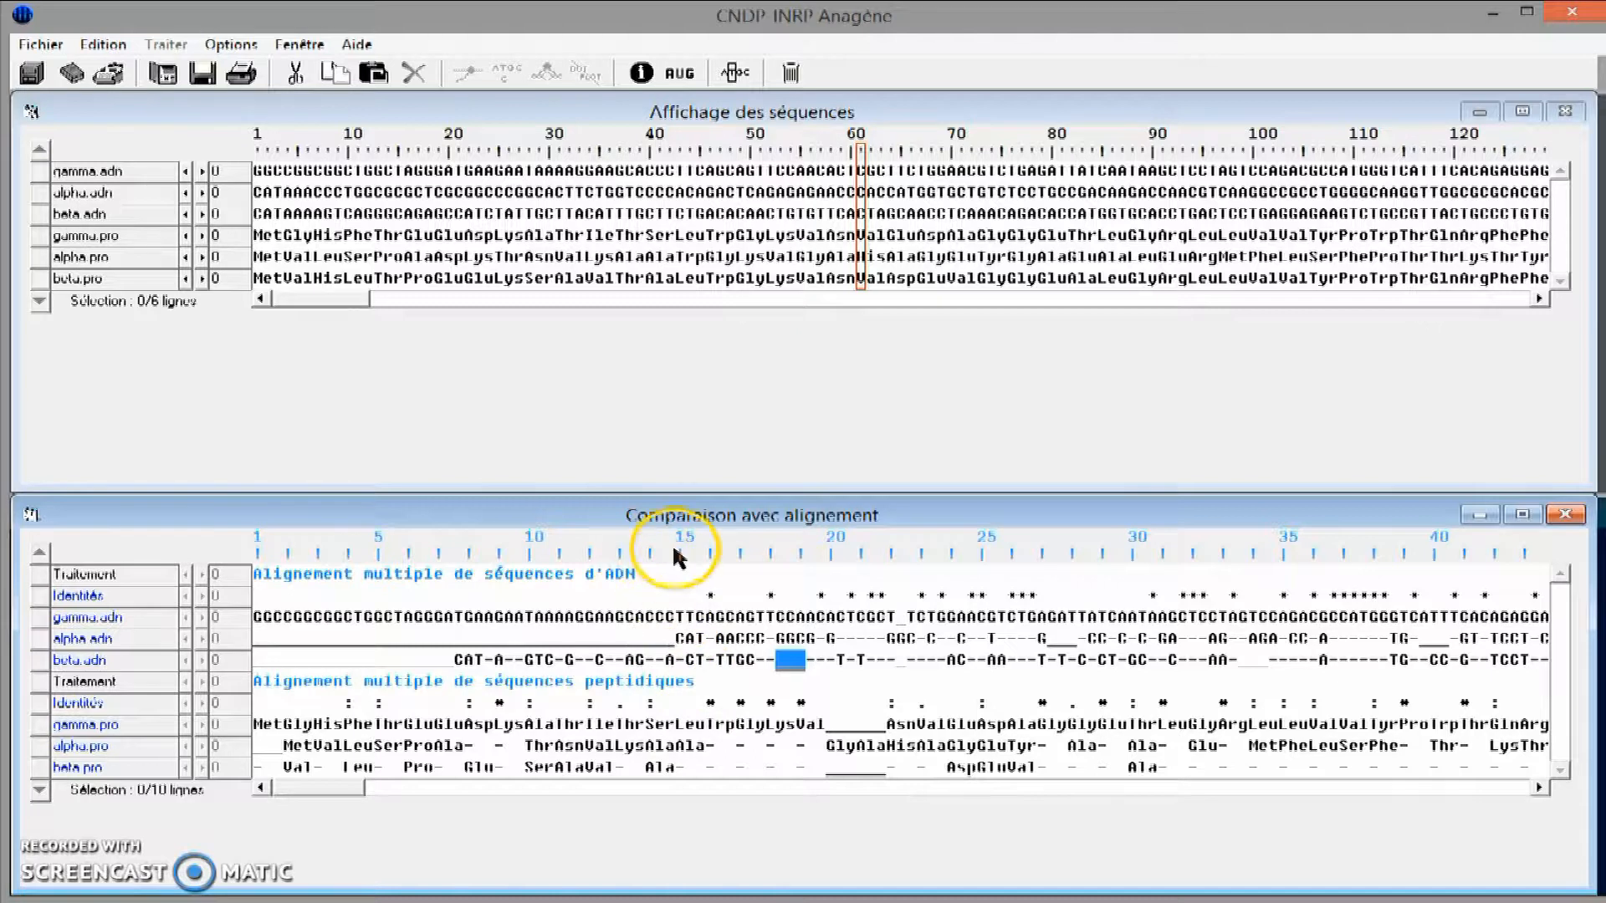
{"action": "left_click", "coordinate": [679, 726]}
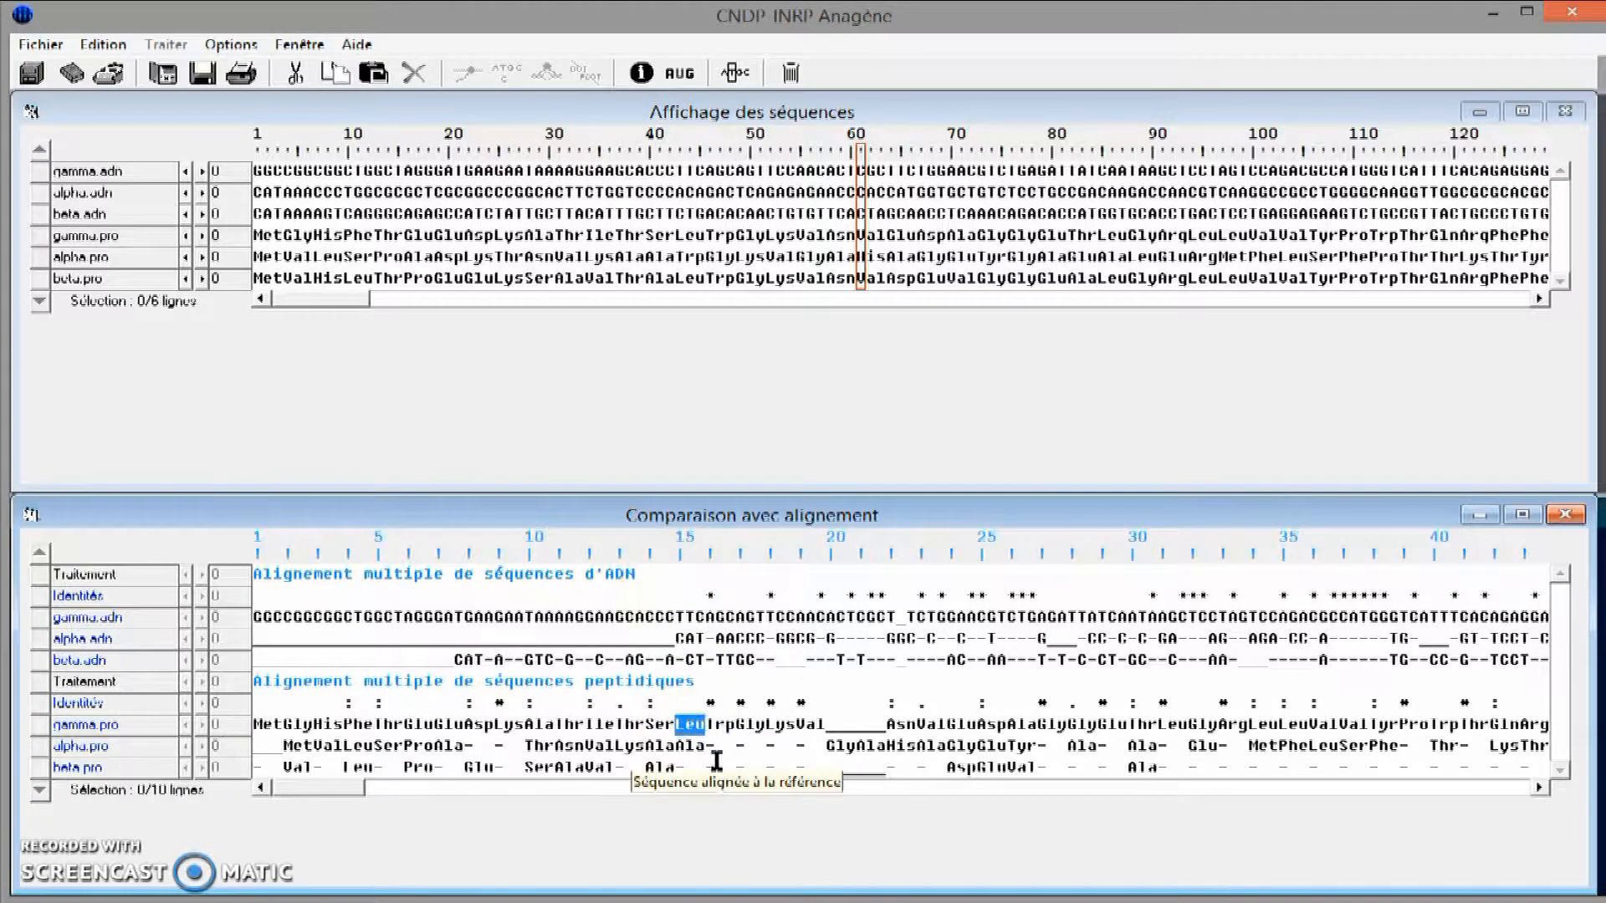
{"action": "left_click", "coordinate": [695, 554]}
{"action": "left_click", "coordinate": [685, 558]}
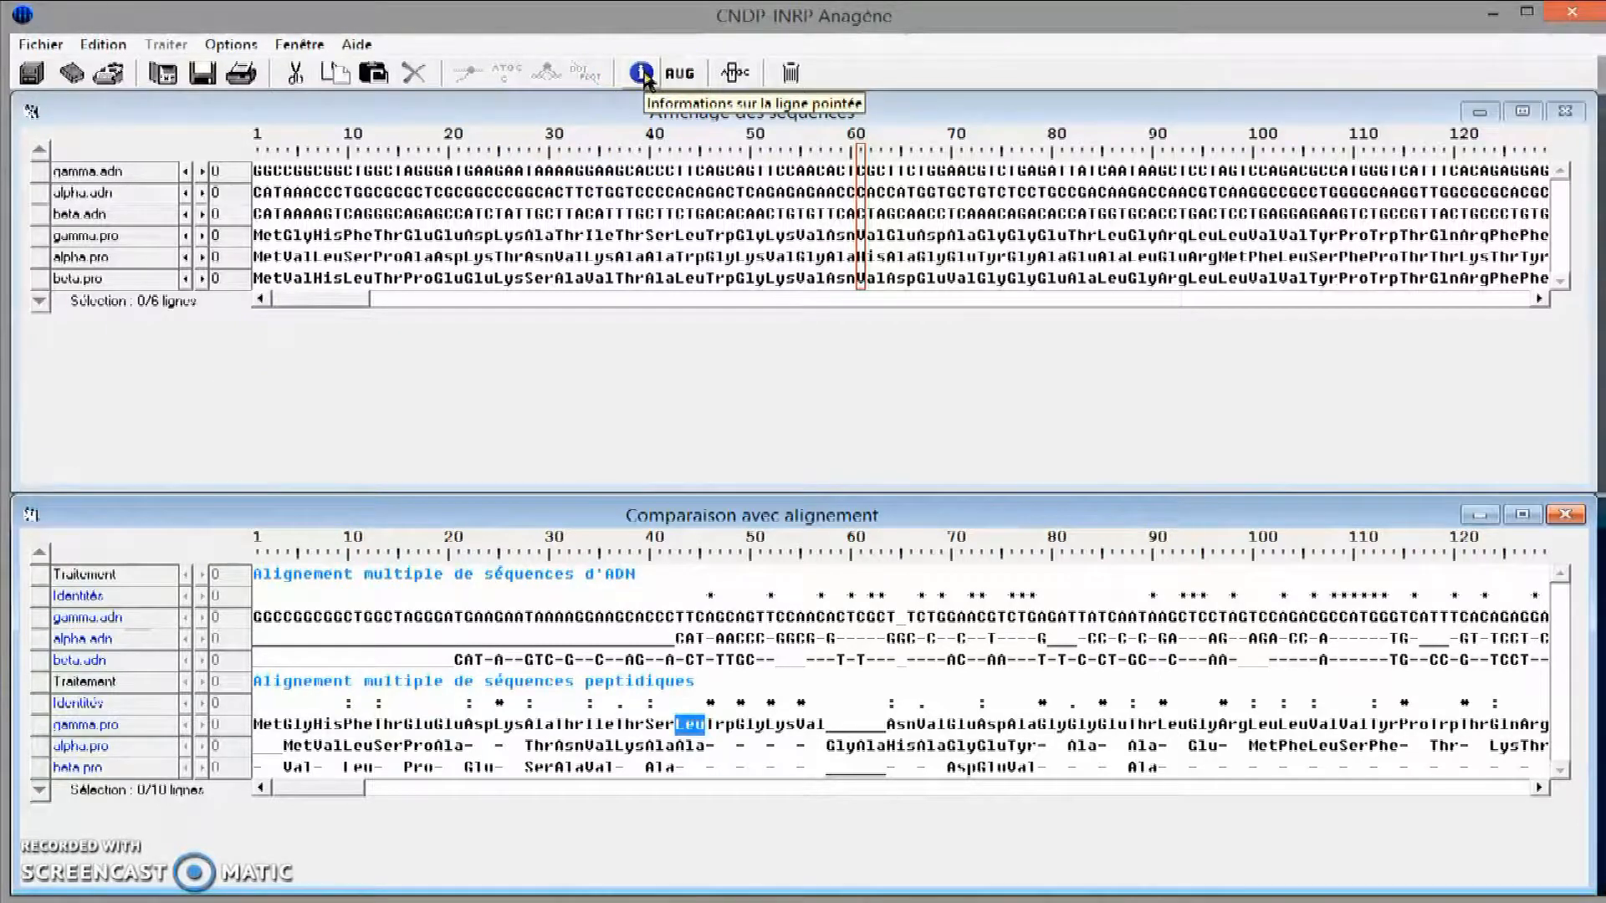
- Show the information on the aligned alpha.adn line, highlight its percentage of identity with gamma.adn, and close the information
{"action": "left_click", "coordinate": [37, 633]}
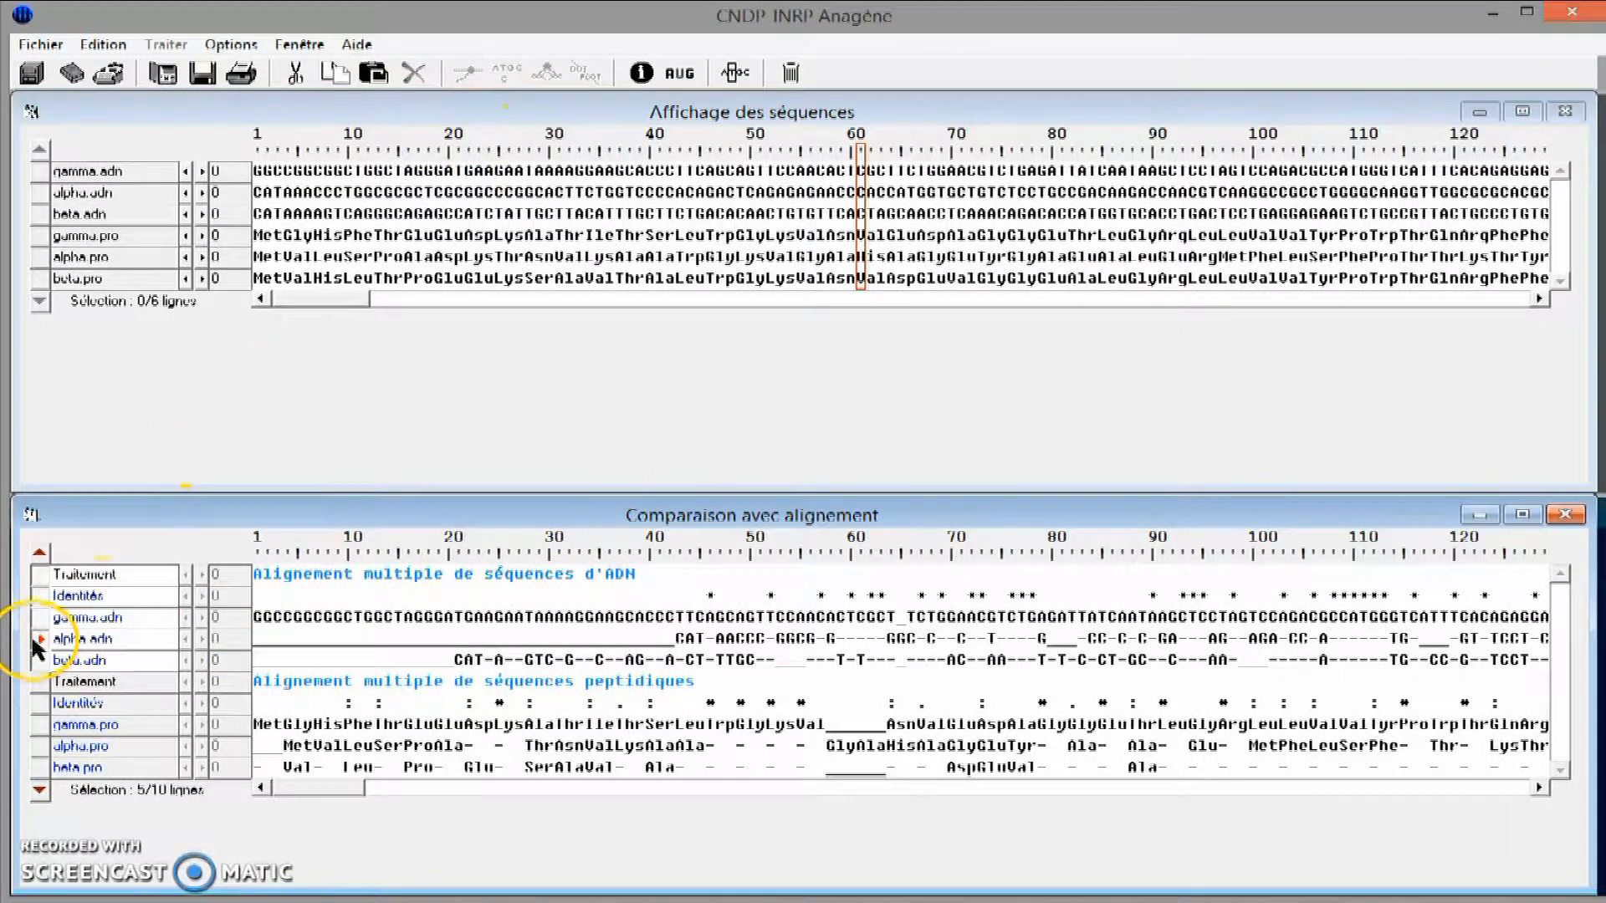
{"action": "left_click", "coordinate": [641, 73]}
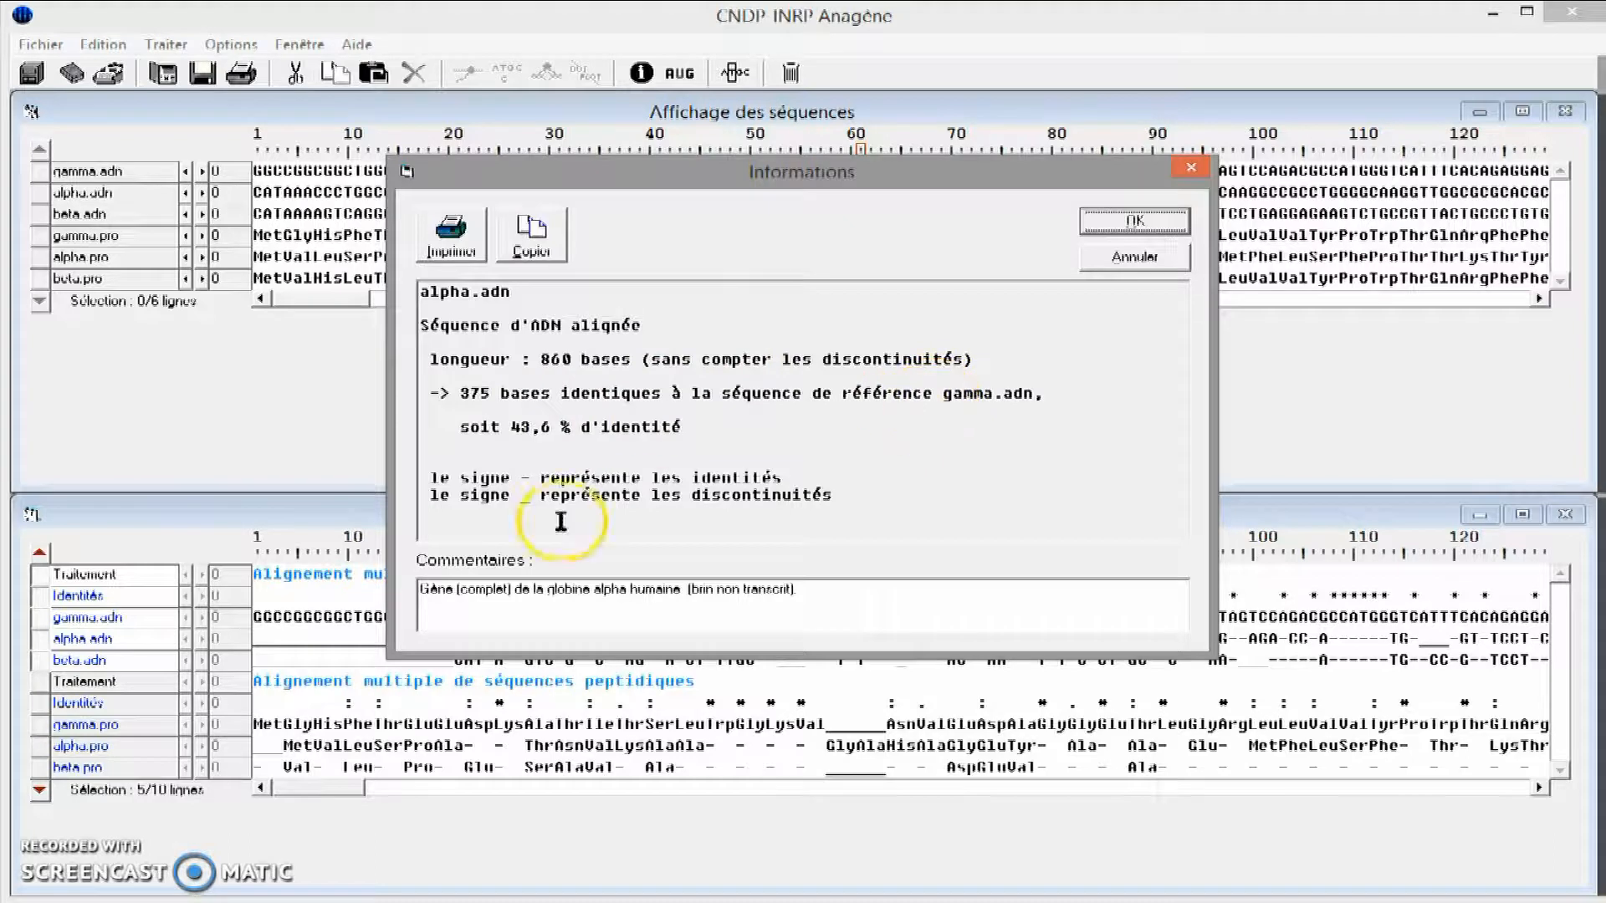
{"action": "left_click_drag", "start_coordinate": [713, 427], "coordinate": [602, 426]}
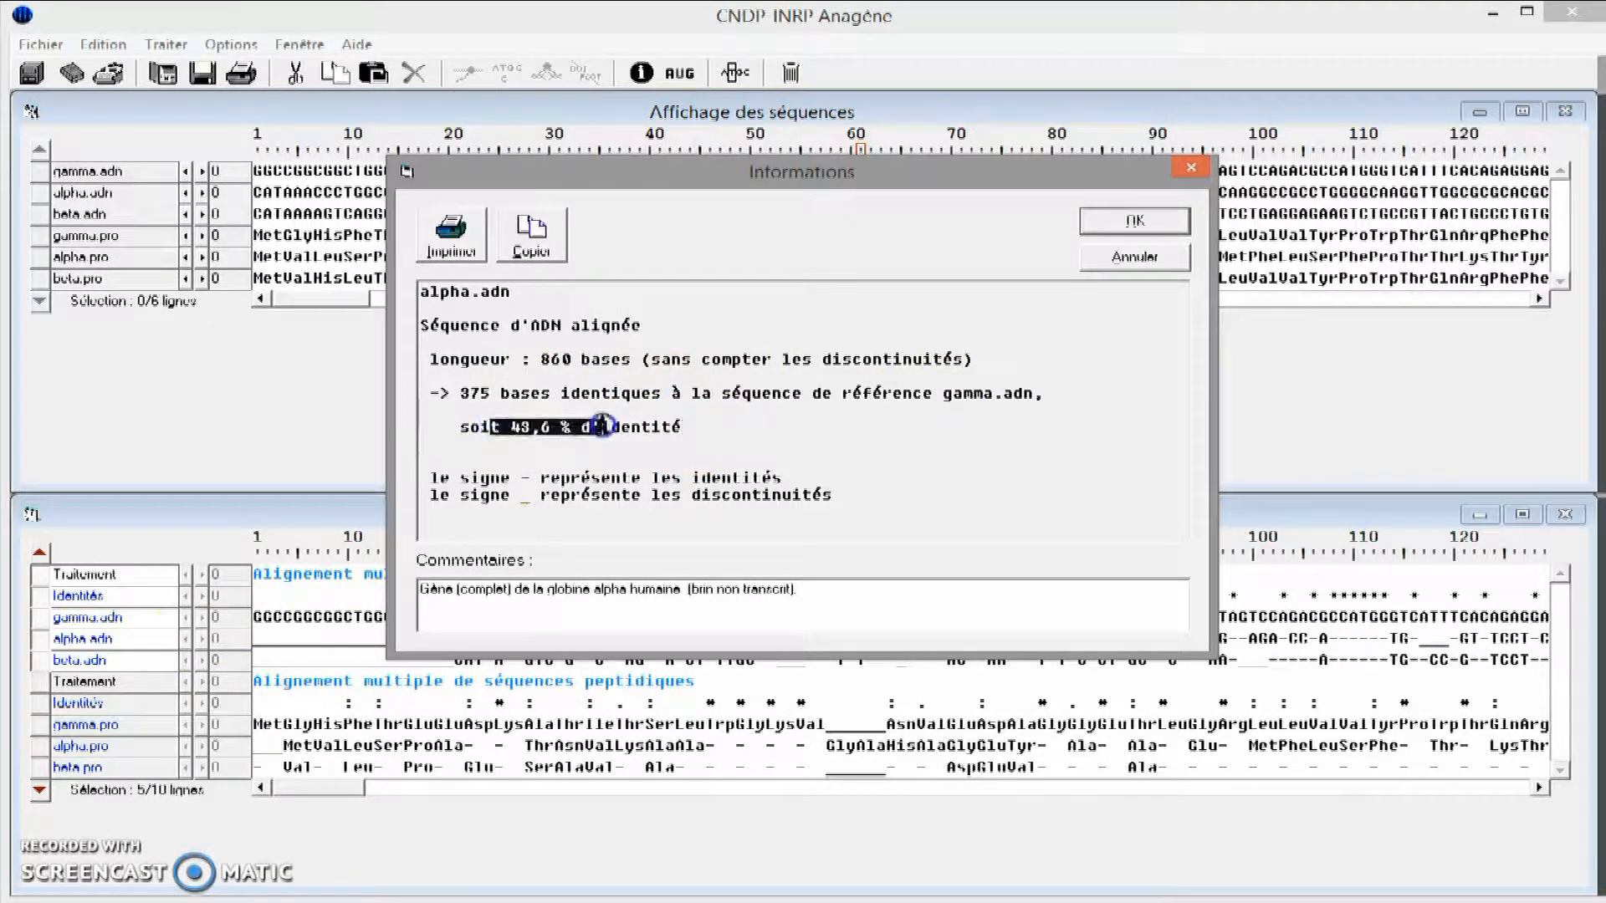
{"action": "left_click_drag", "start_coordinate": [740, 425], "coordinate": [460, 428]}
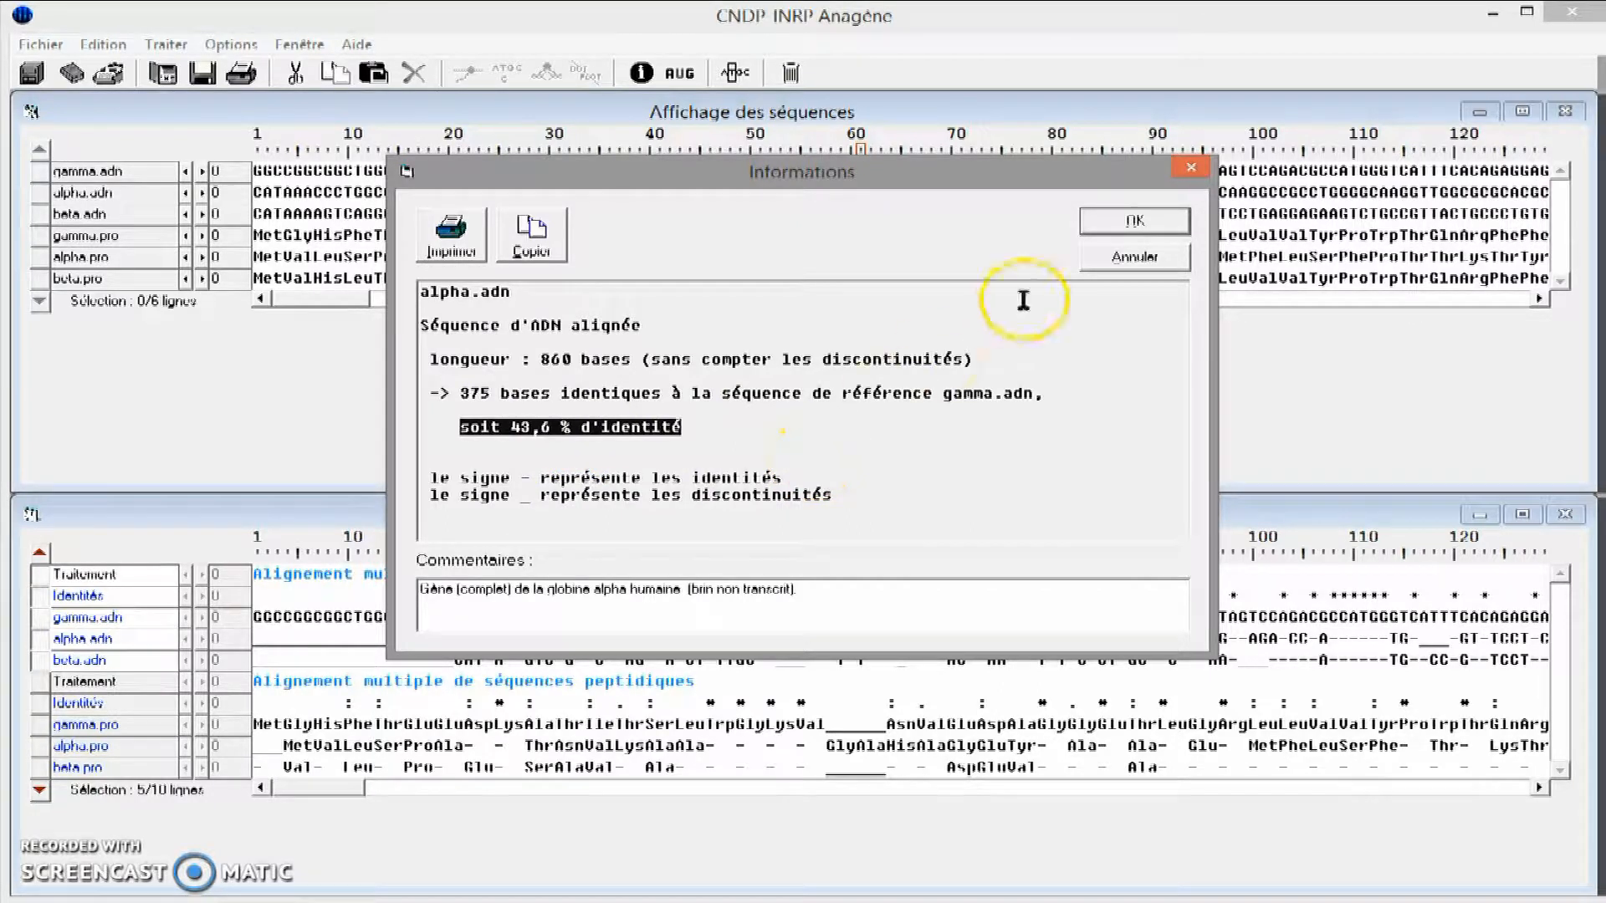
{"action": "left_click", "coordinate": [1134, 222]}
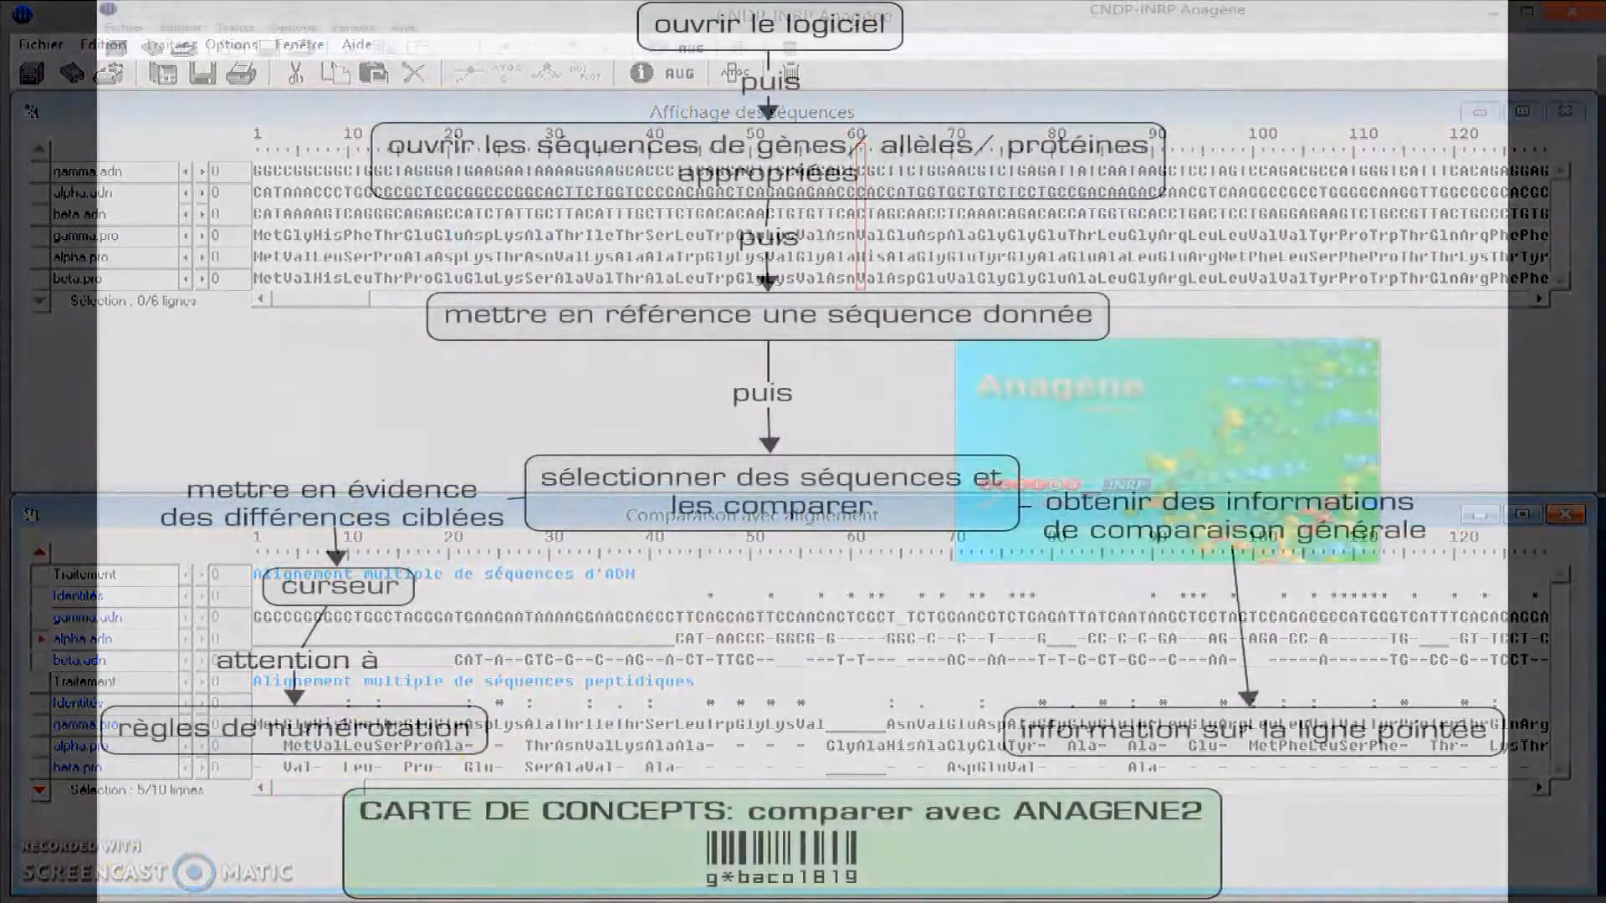